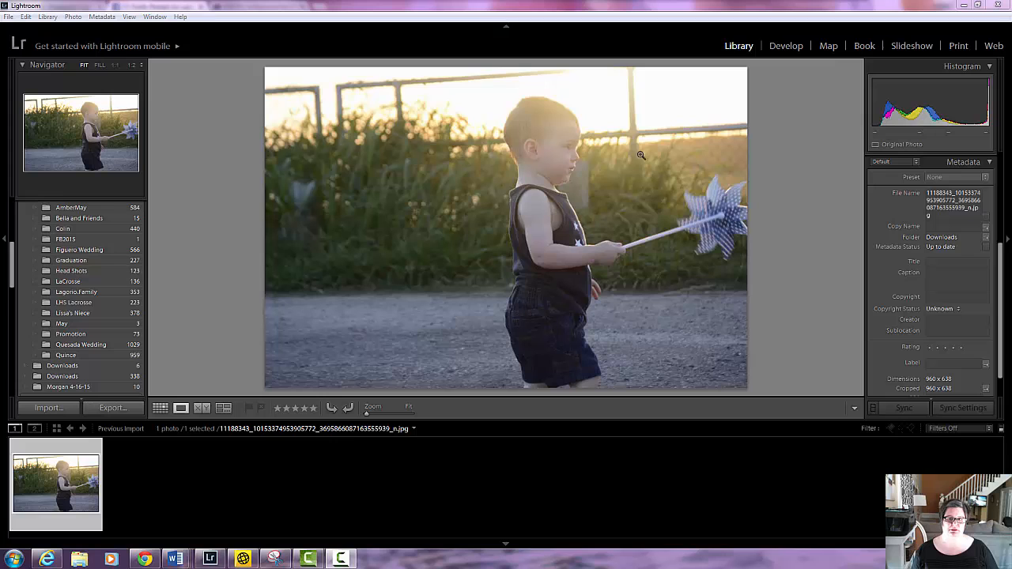
Step: Open the photo in Develop and use Spot Removal in Clone mode to cover the fence at its upper-left corner with bright sky
click(785, 46)
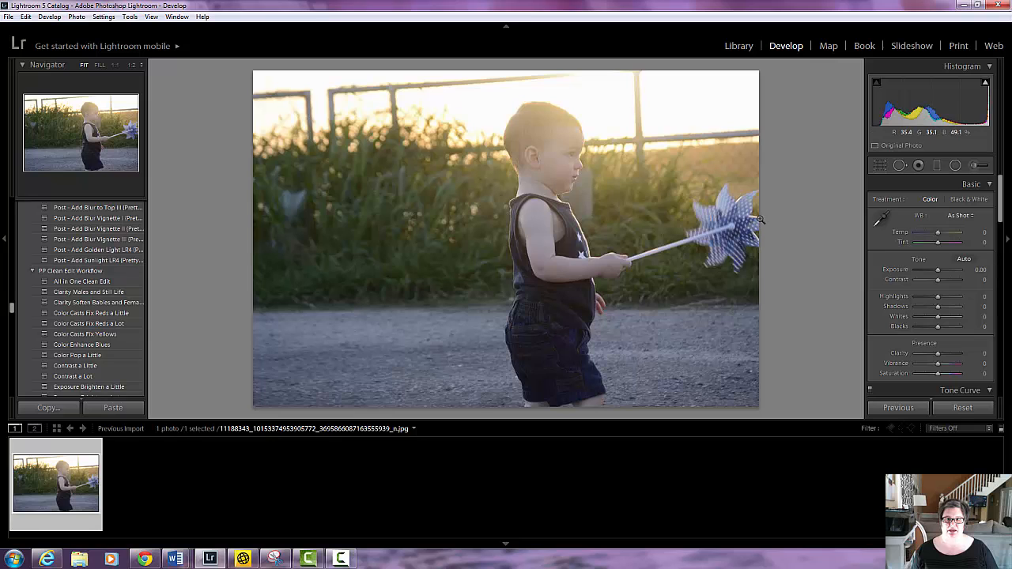
click(130, 18)
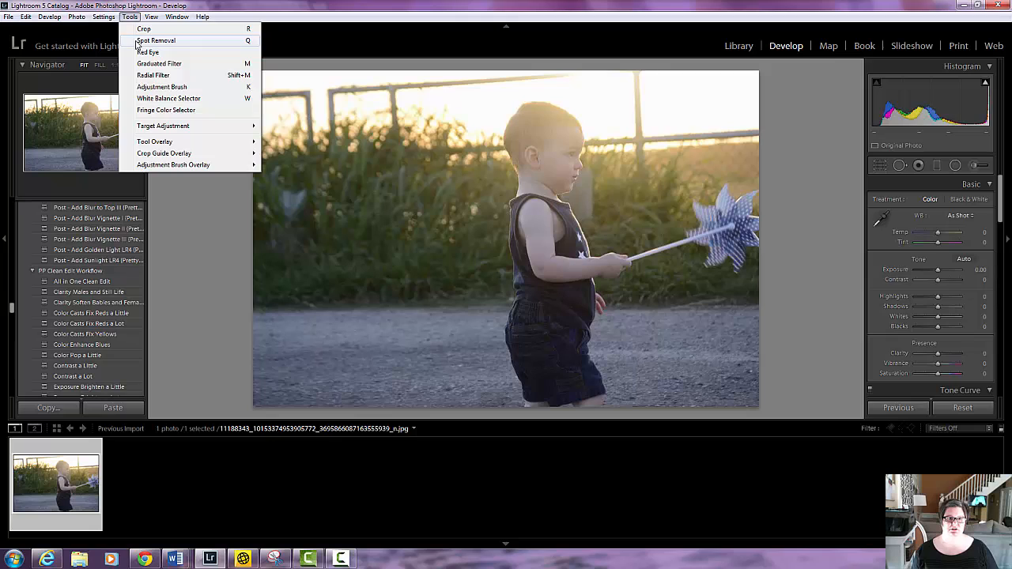
click(155, 40)
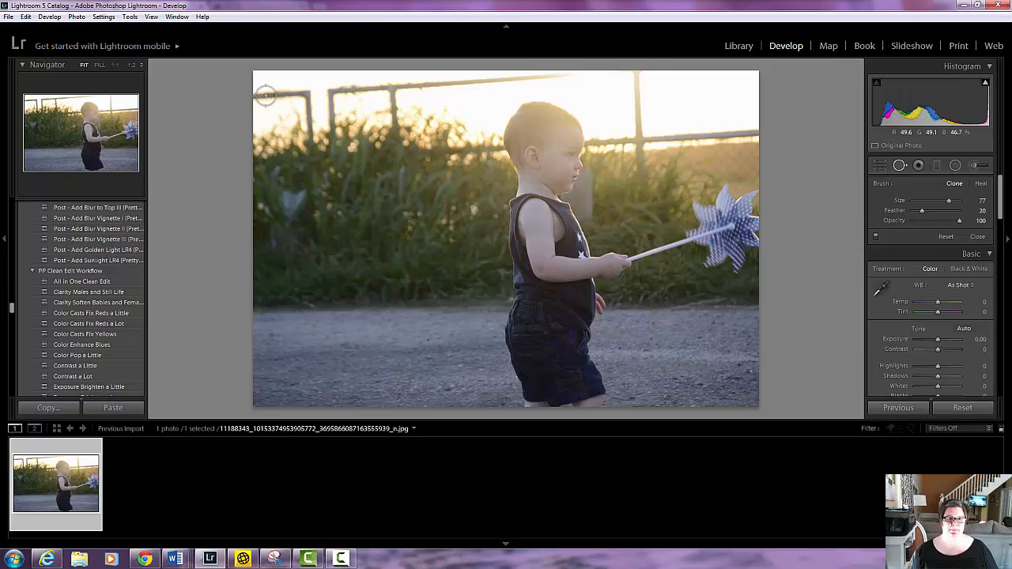
mouse_move(266, 95)
mouse_down()
mouse_move(303, 92)
mouse_move(309, 121)
mouse_up()
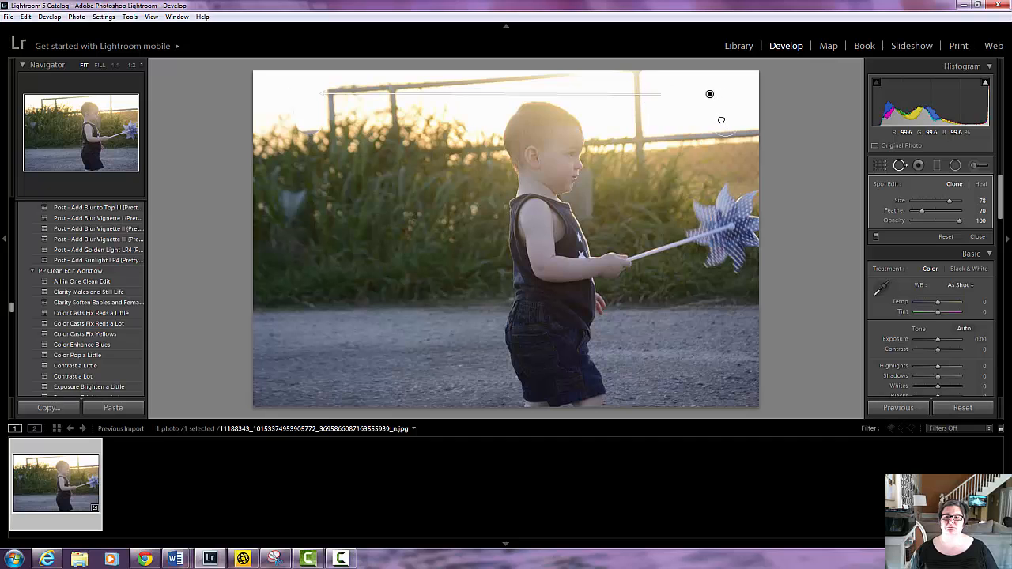
drag(721, 120, 720, 113)
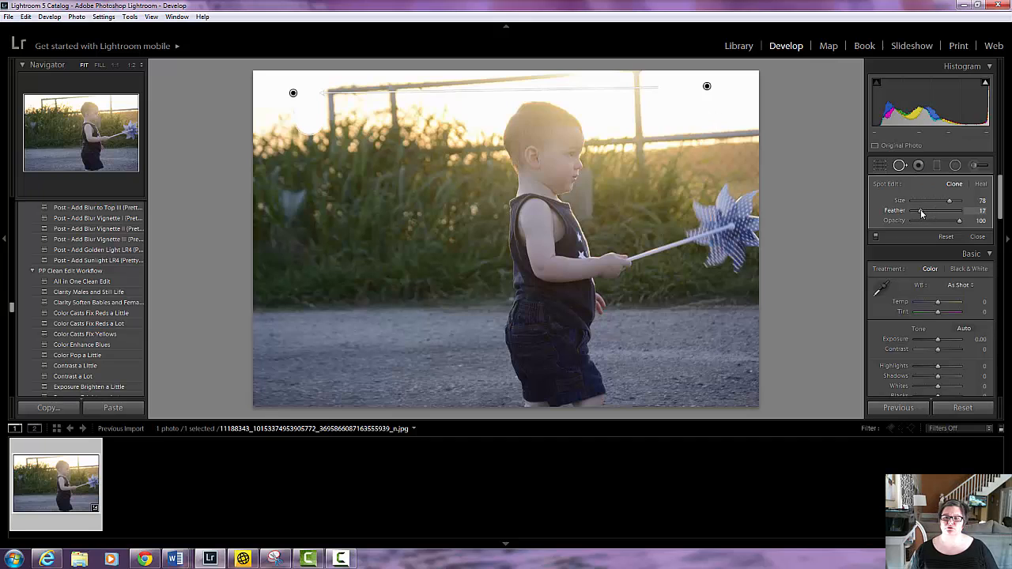
Step: Try low and high feather values on the clone patch, settle on 79, and close Spot Removal to check the blend
drag(922, 213, 915, 209)
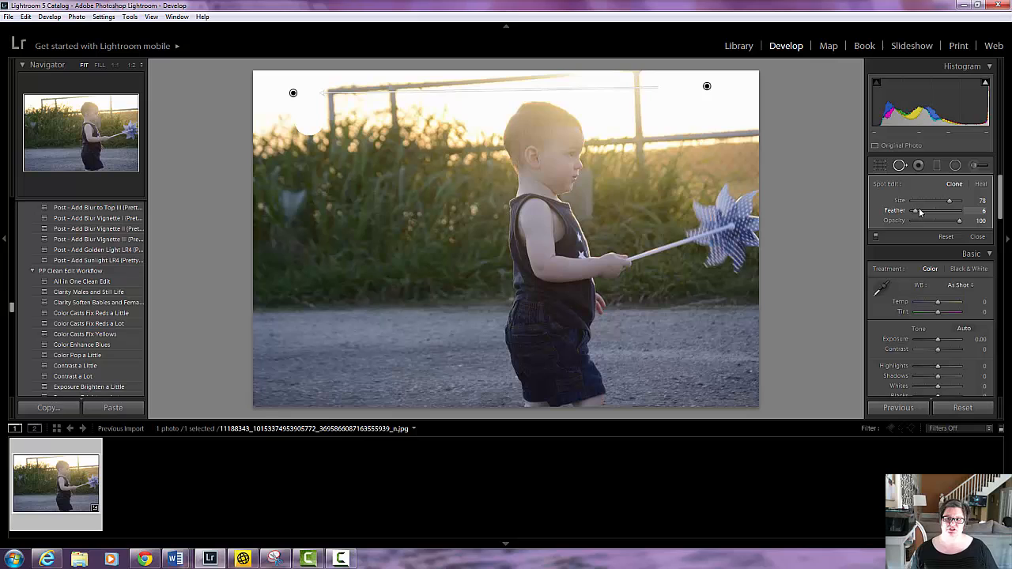
drag(915, 209, 951, 210)
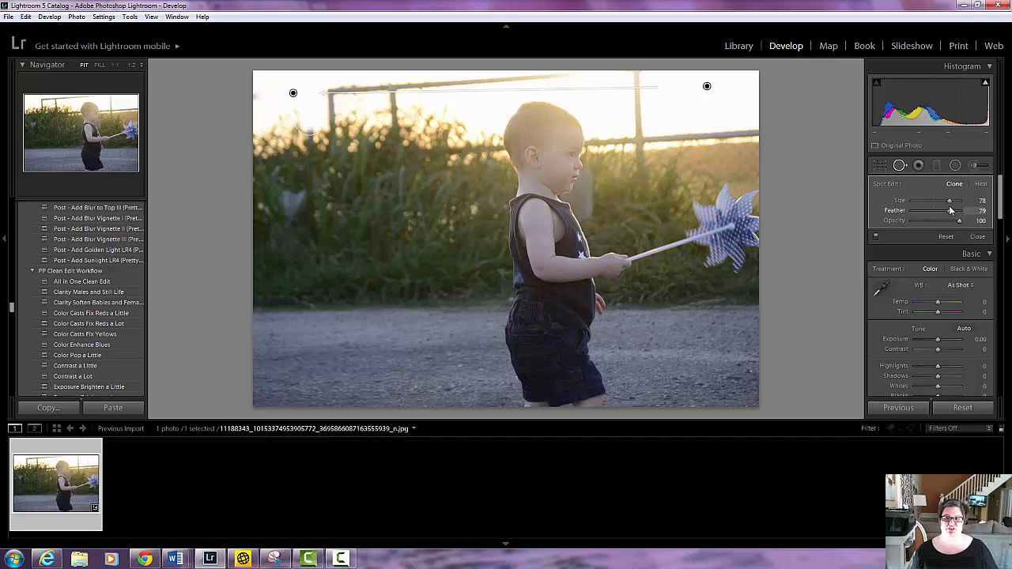
drag(952, 209, 896, 212)
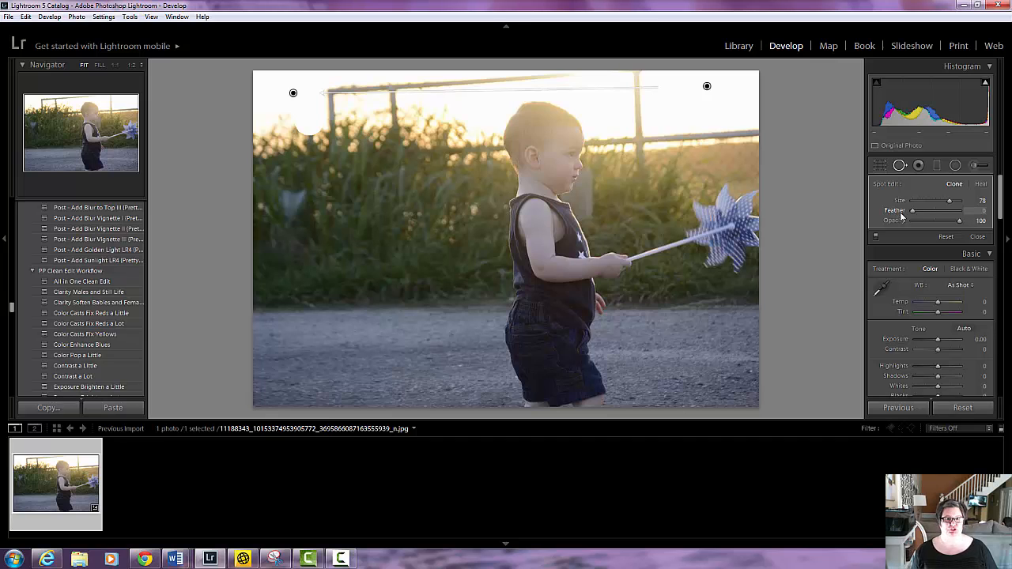
drag(921, 213, 952, 208)
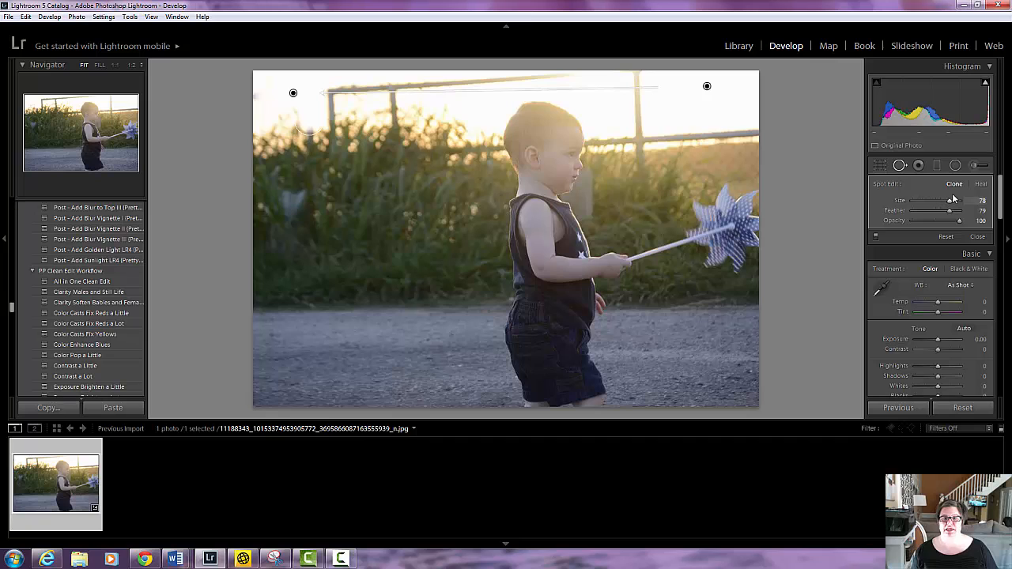
click(899, 165)
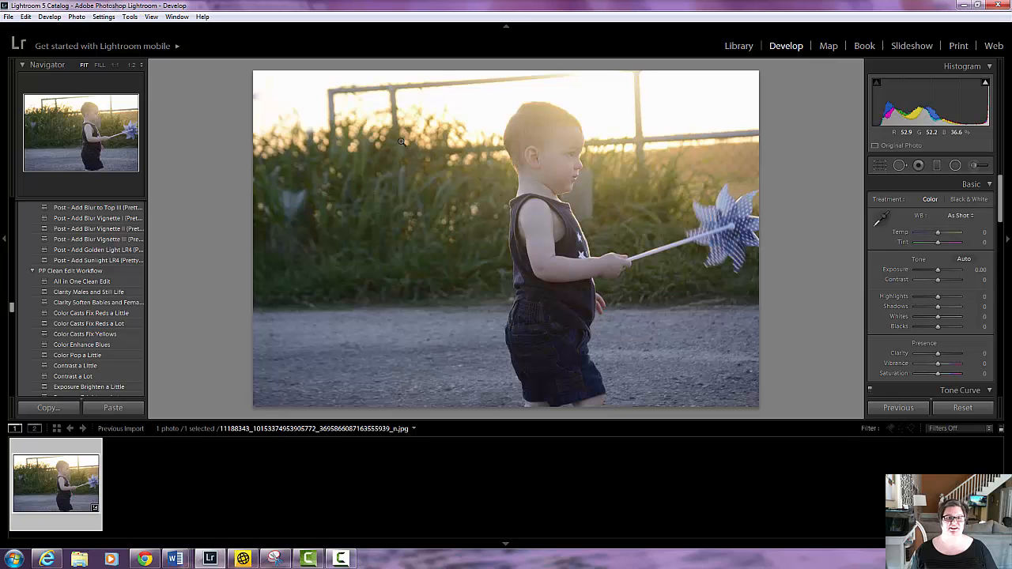
Step: Clone sky over the next fence post and its adjoining top rail, fine-tuning the patch and source positions to blend with the grass
click(899, 165)
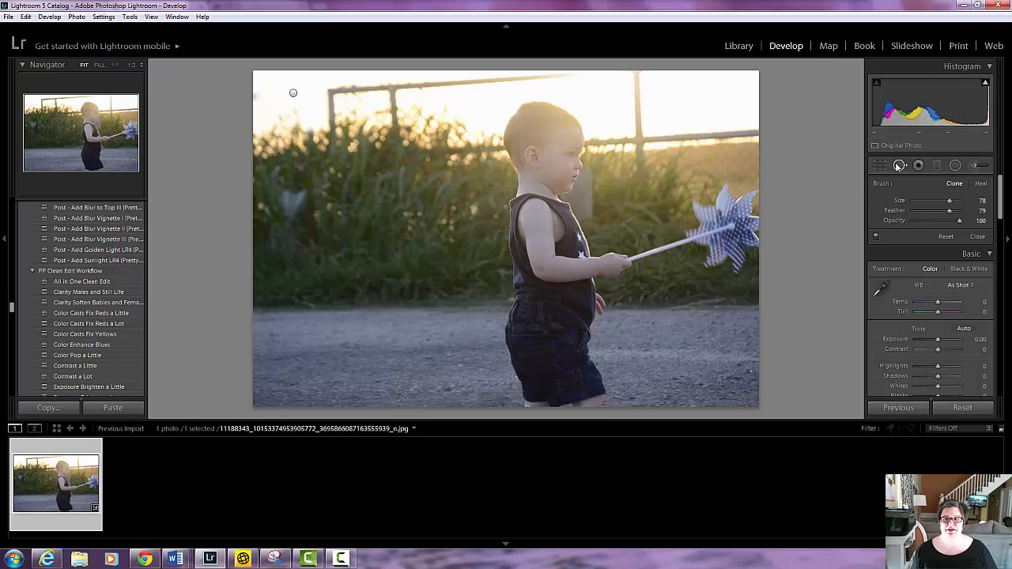
click(337, 117)
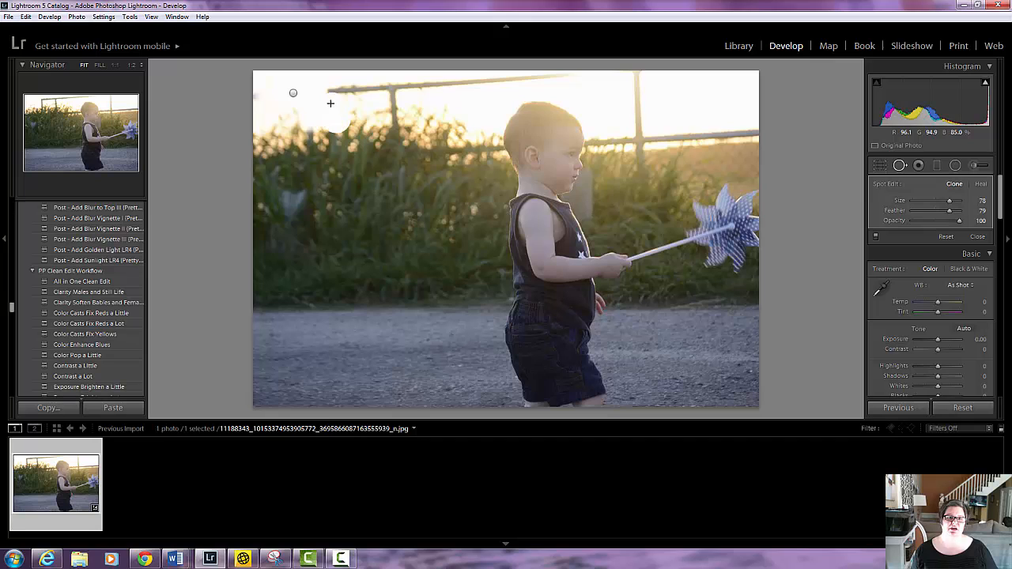
drag(382, 86, 429, 81)
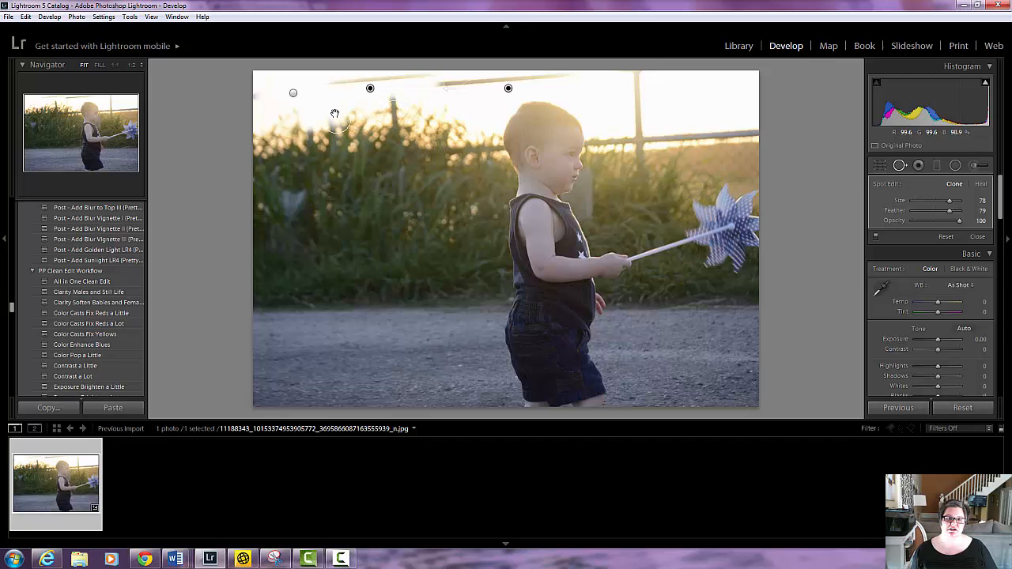
mouse_move(335, 114)
mouse_down()
mouse_move(331, 129)
mouse_move(332, 108)
mouse_up()
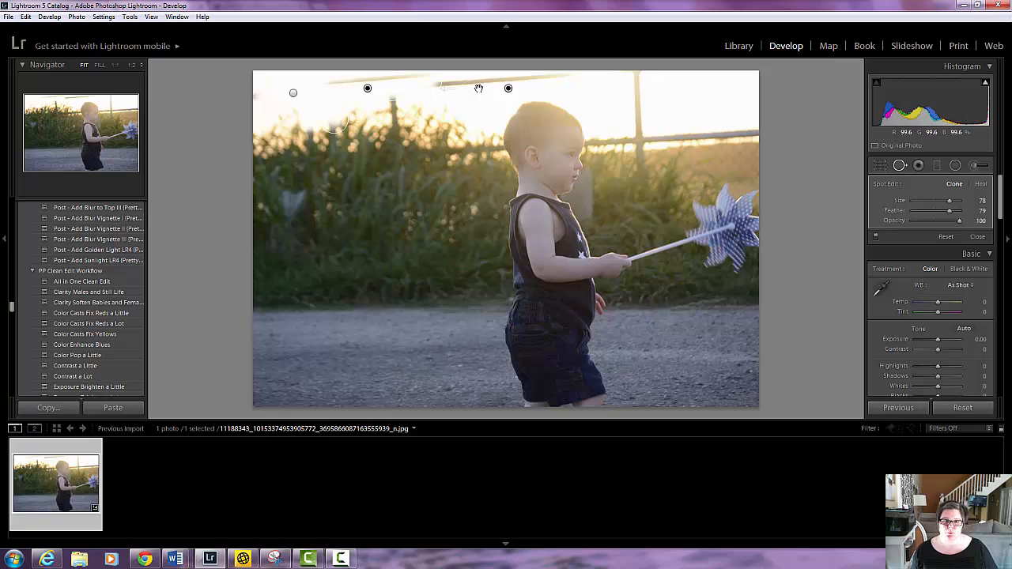
key(Delete)
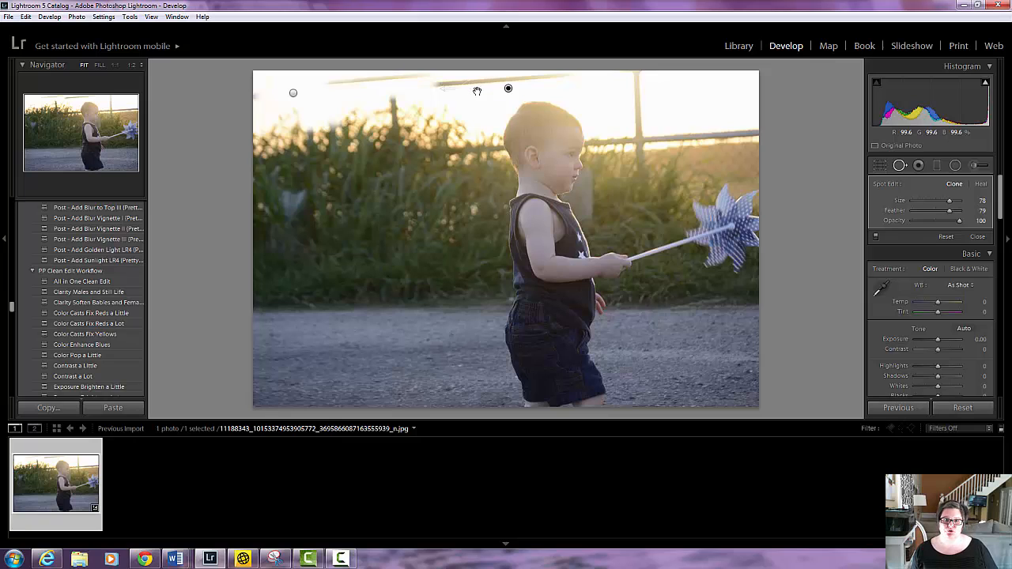
drag(477, 94, 483, 94)
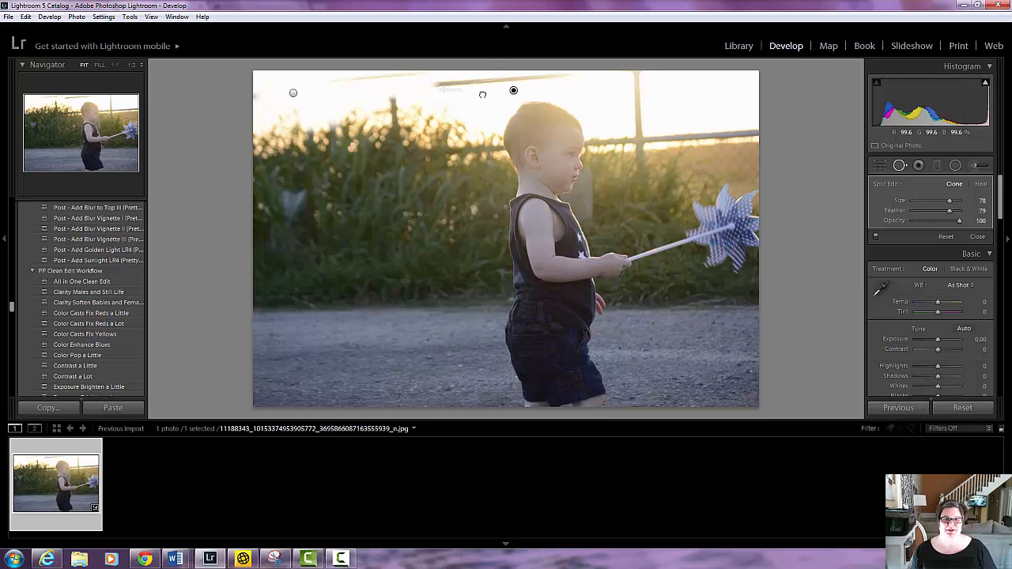
drag(483, 94, 482, 97)
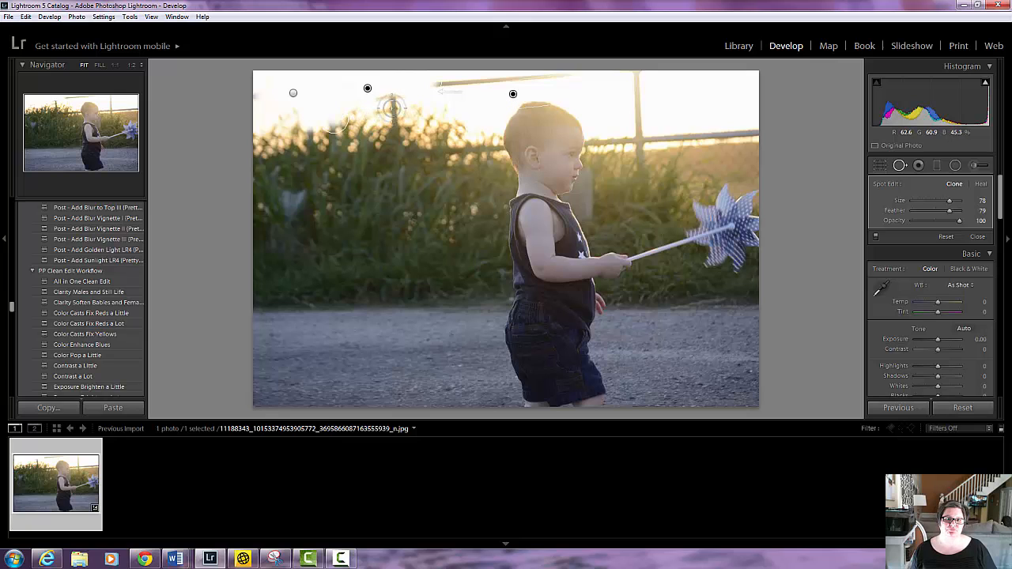
Step: Clone over the remaining fence post that sticks up above the tall grass behind the boy
click(391, 103)
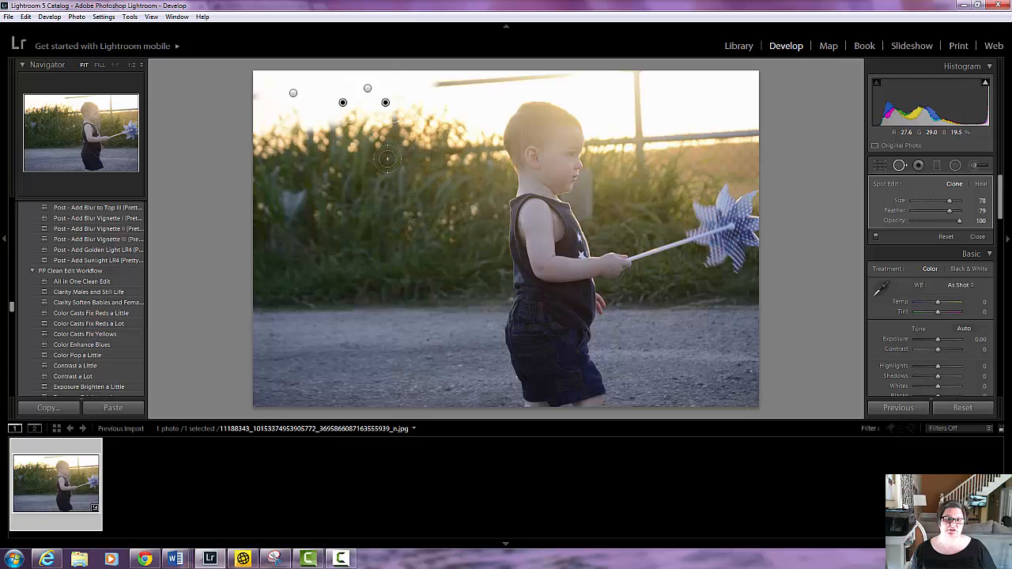
click(435, 84)
key(ctrl+z)
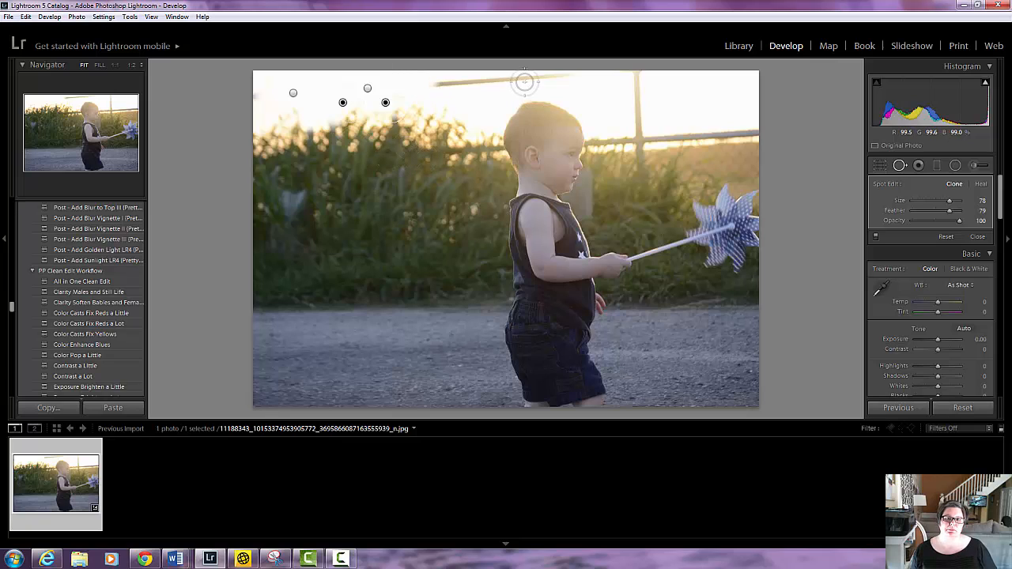
key(Delete)
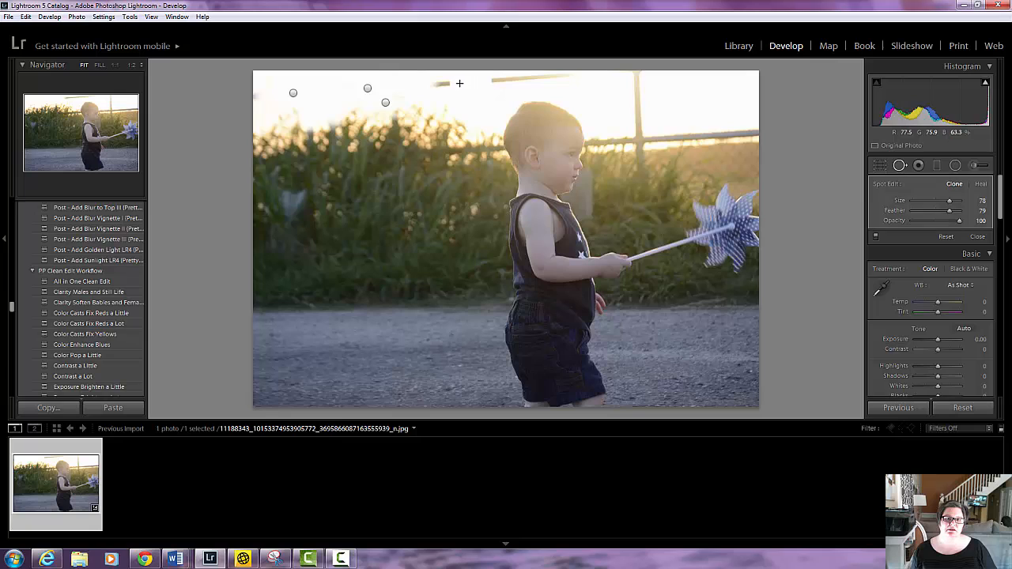
Step: Clone sky from beyond the tall post over two sections of top rail behind the boy's head, adjusting the patch positions
drag(474, 82, 682, 82)
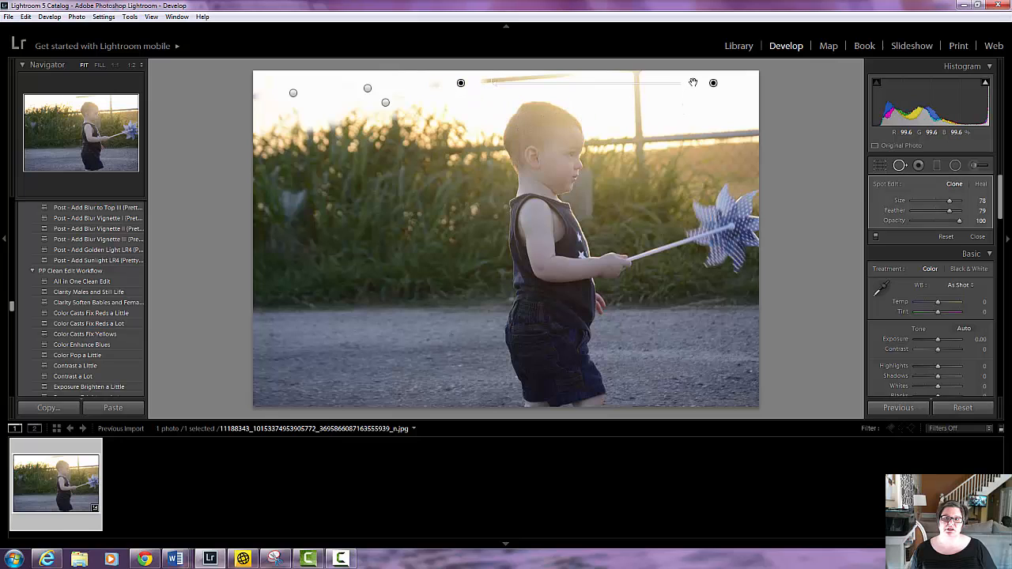
mouse_move(693, 82)
mouse_down()
mouse_move(696, 91)
mouse_move(698, 81)
mouse_up()
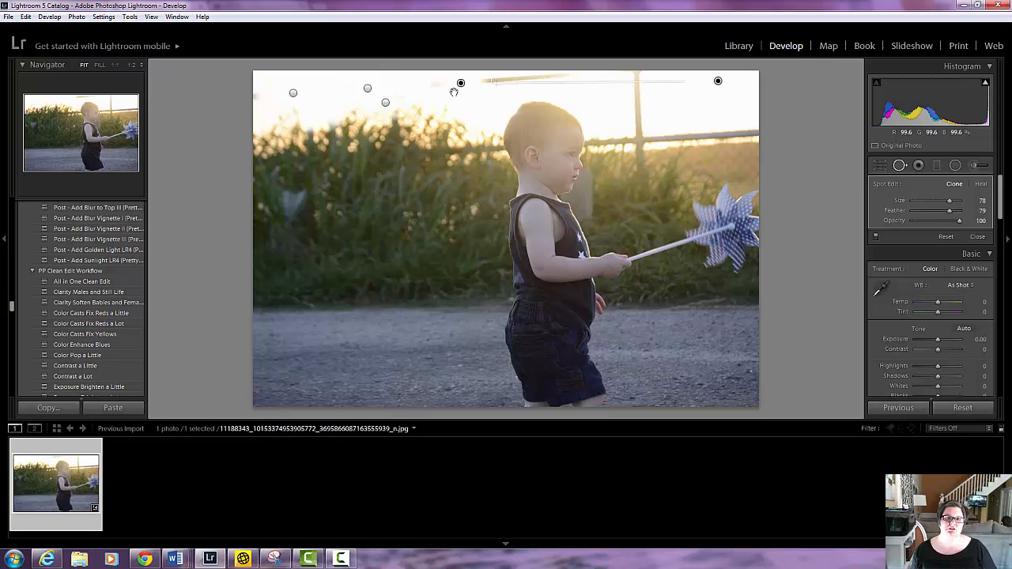
drag(454, 92, 447, 93)
click(512, 77)
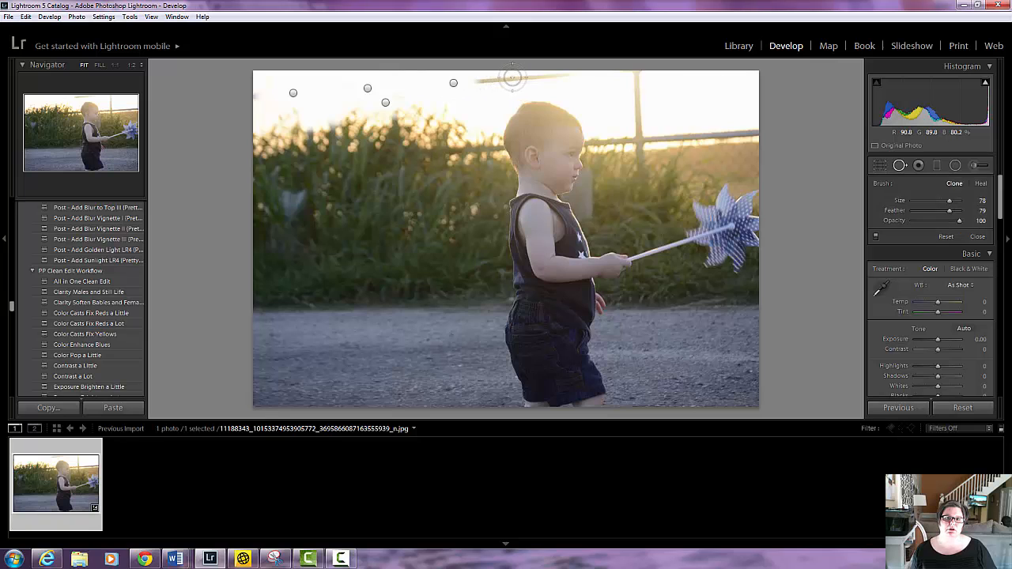
drag(513, 78, 483, 79)
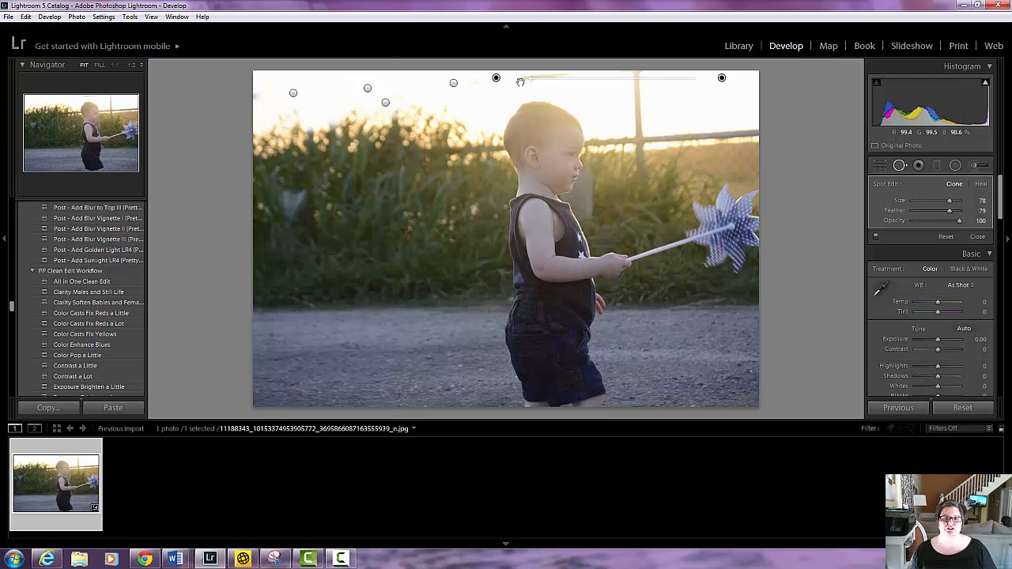
drag(511, 81, 501, 81)
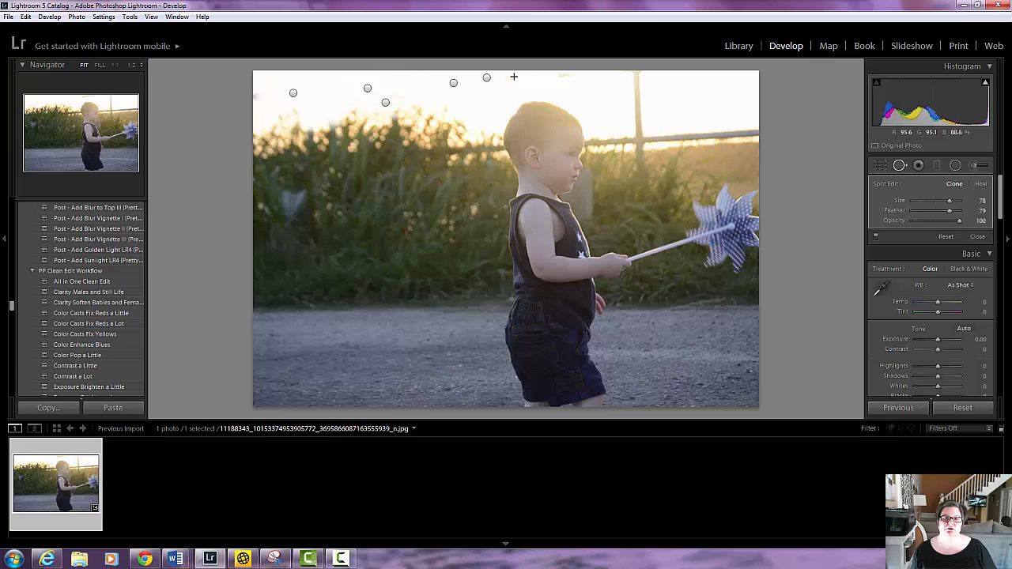
Step: Clone clean sky over the last remnants of the top rail directly above the boy's head
click(528, 74)
drag(593, 85, 559, 85)
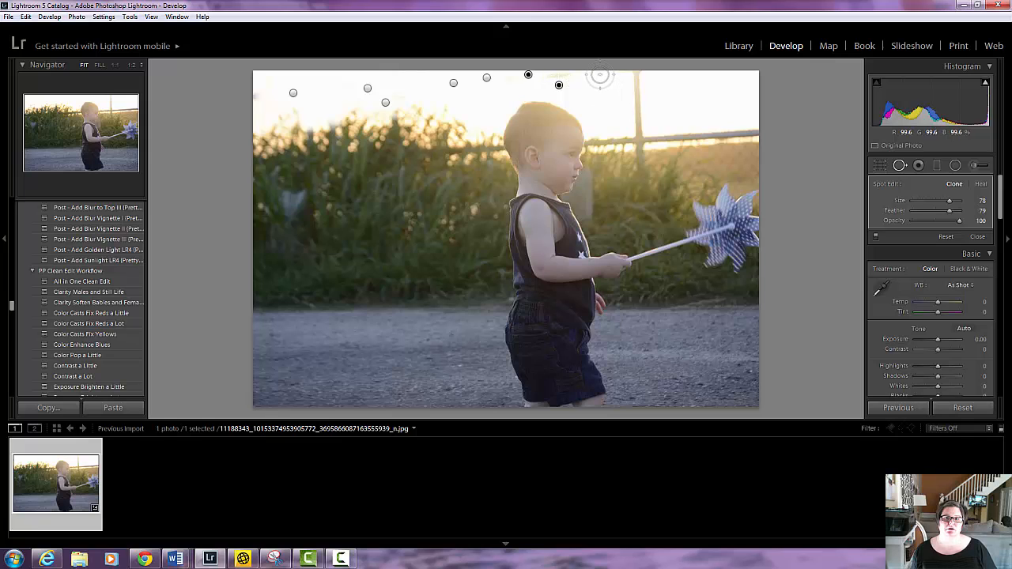
key(Escape)
click(595, 74)
click(574, 74)
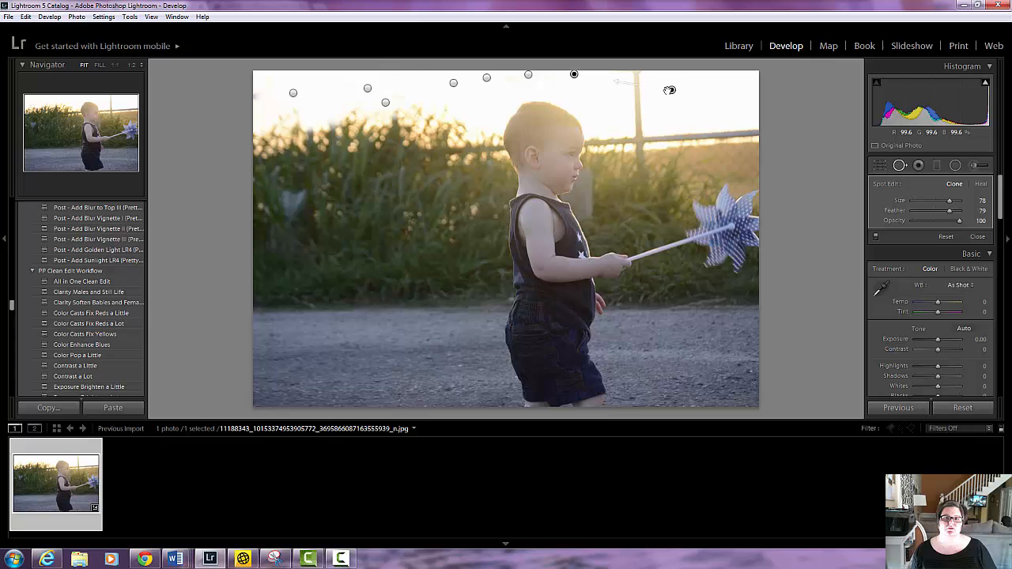
key(Escape)
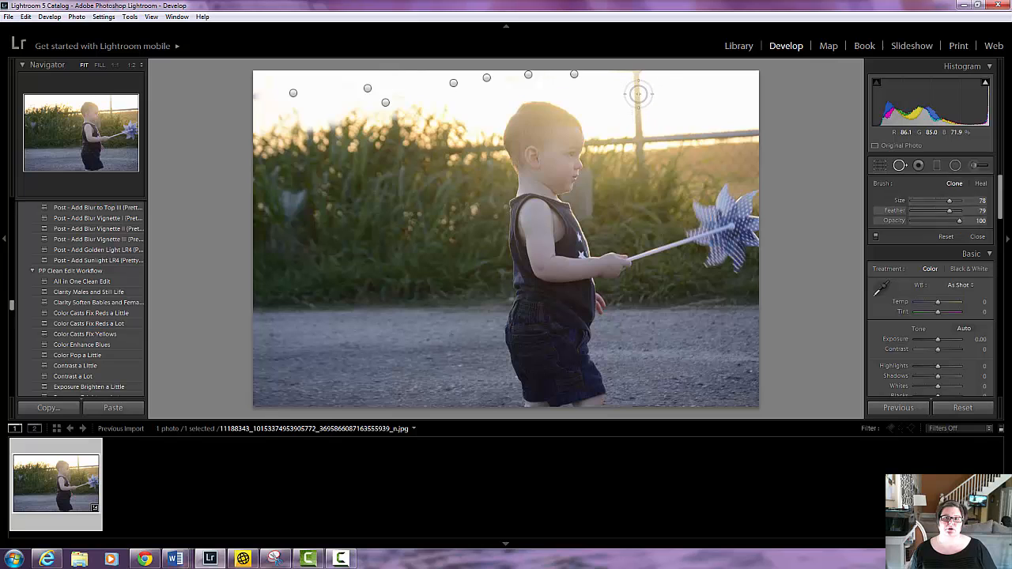
Step: Clone sky over the upper part of the tall vertical post in front of the boy, repositioning the lower patch's source
click(635, 80)
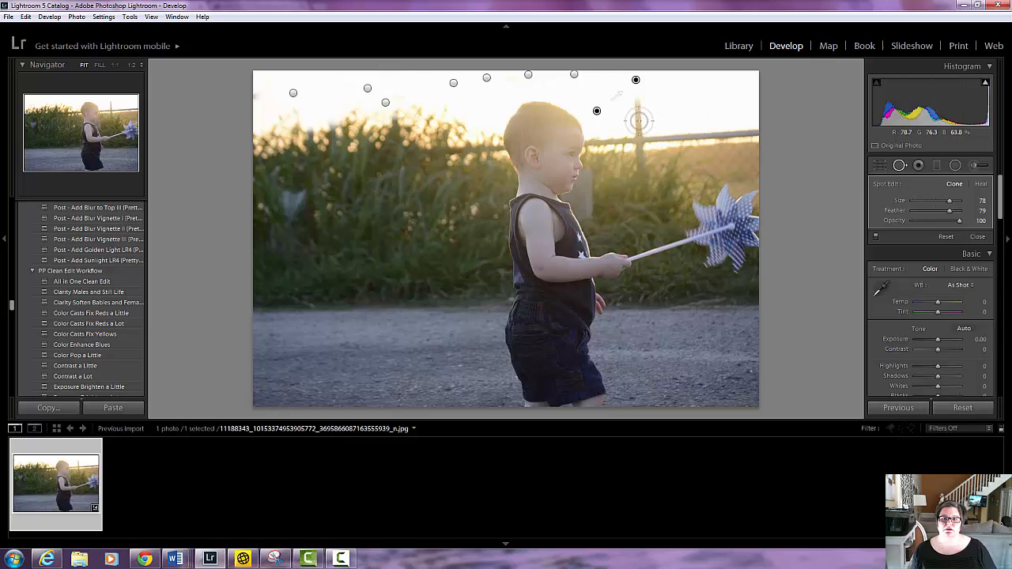
key(Escape)
click(638, 103)
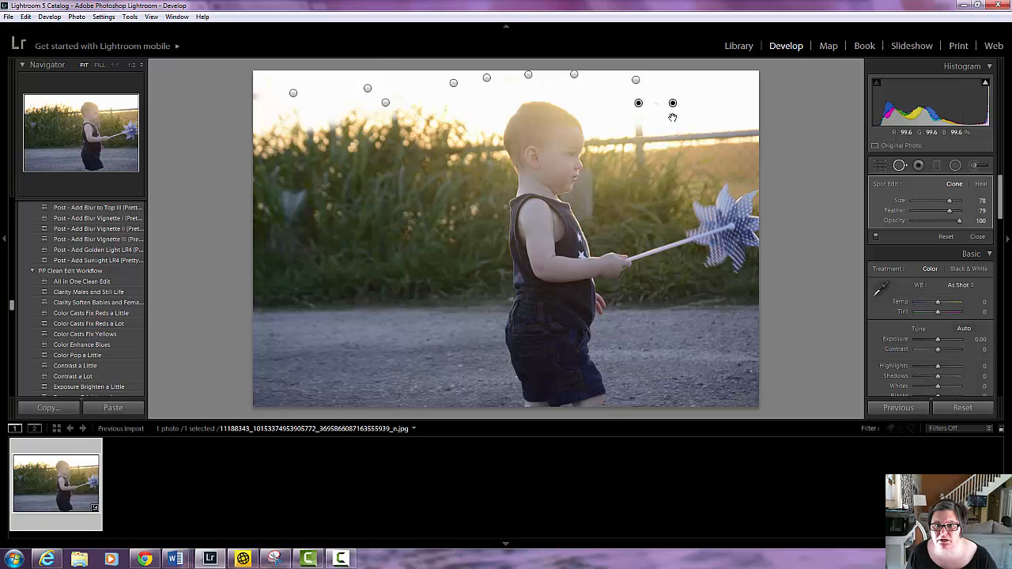
drag(673, 117, 677, 94)
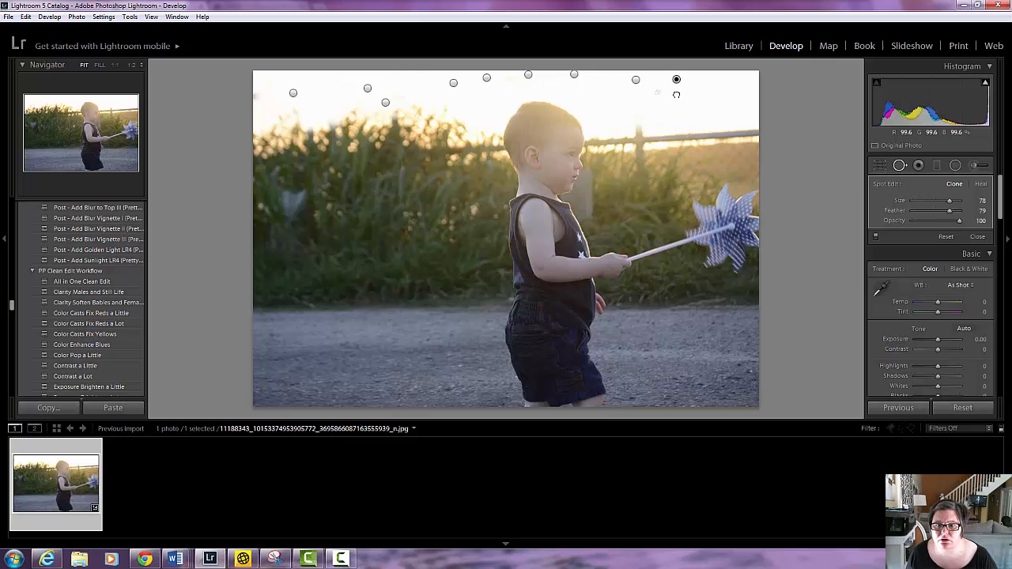
Step: Clone sky over the rail and post junction in front of the boy's face, sampling beyond the post with feather set to 74
click(605, 139)
drag(605, 139, 640, 131)
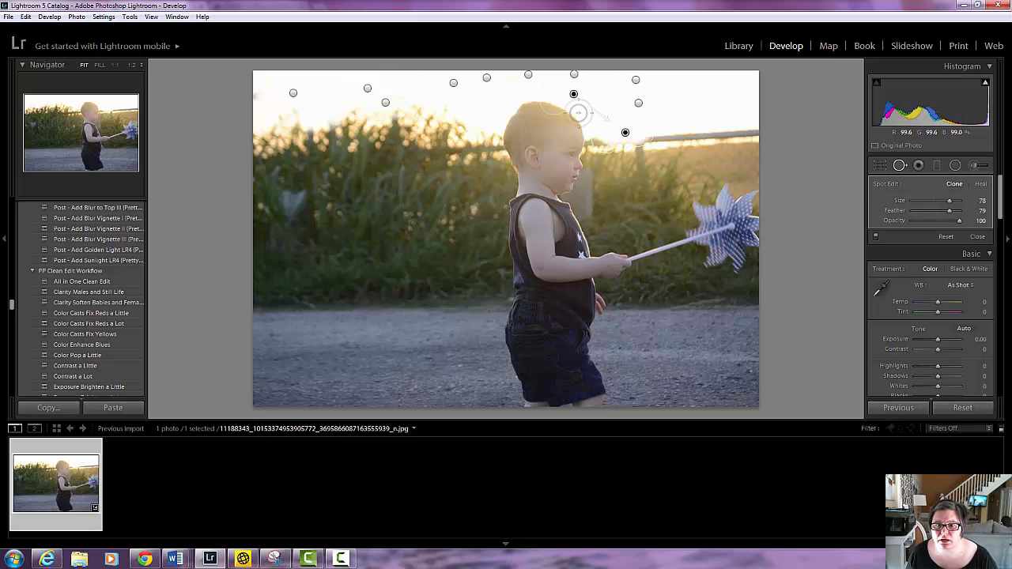
mouse_move(552, 92)
mouse_down()
mouse_move(554, 81)
mouse_move(704, 101)
mouse_move(685, 101)
mouse_up()
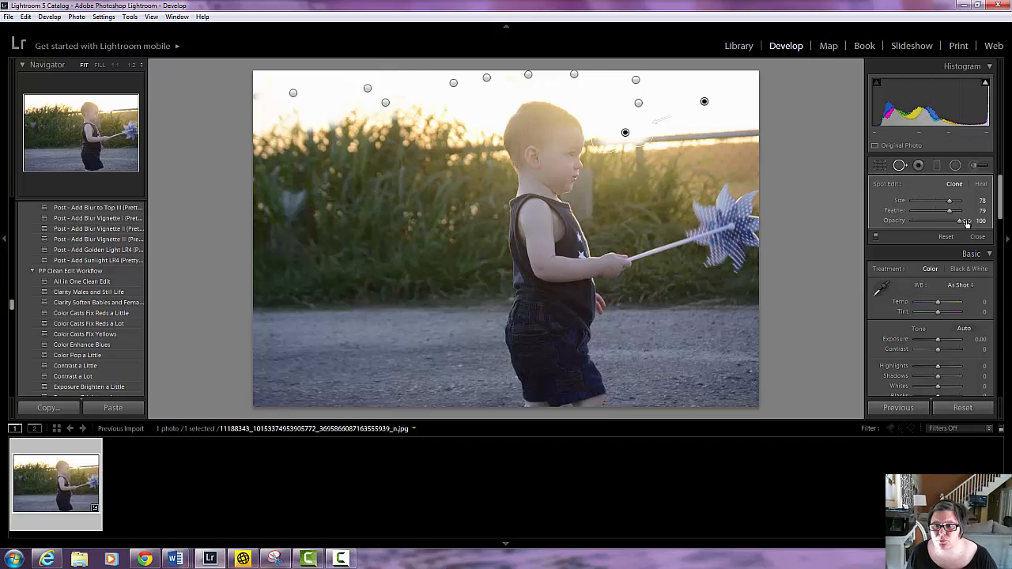
mouse_move(952, 215)
mouse_down()
mouse_move(938, 217)
mouse_move(971, 218)
mouse_move(948, 219)
mouse_up()
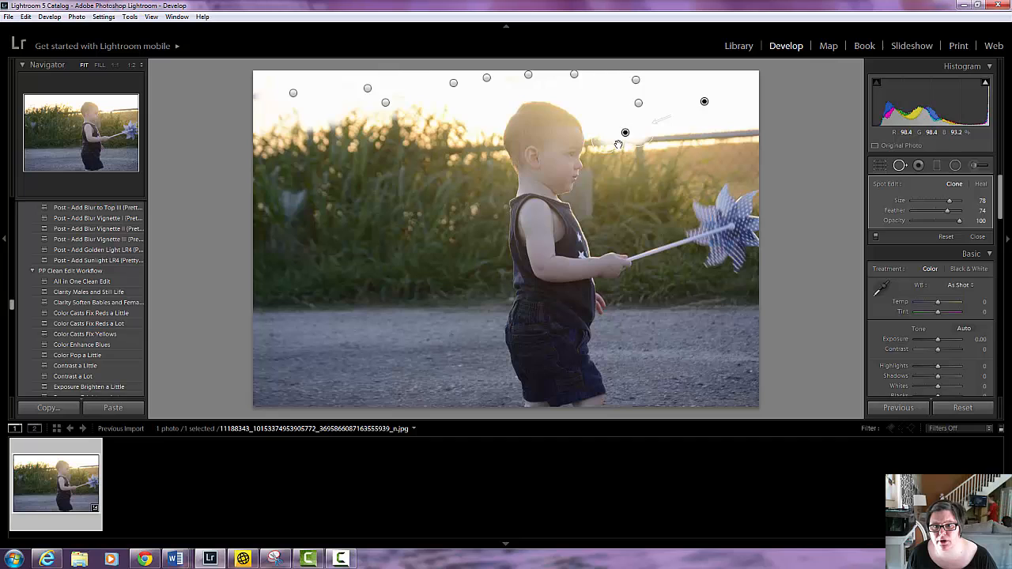
key(Delete)
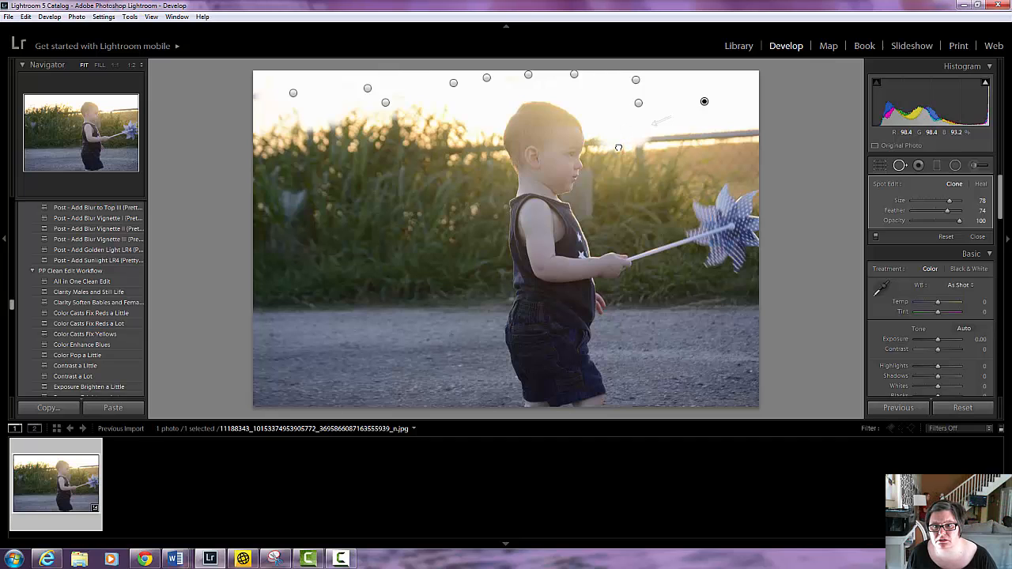
Step: Clone sky over the rail remnant by the boy's face and the adjoining top rail, moving the latter's source into clear sky
drag(618, 148, 599, 151)
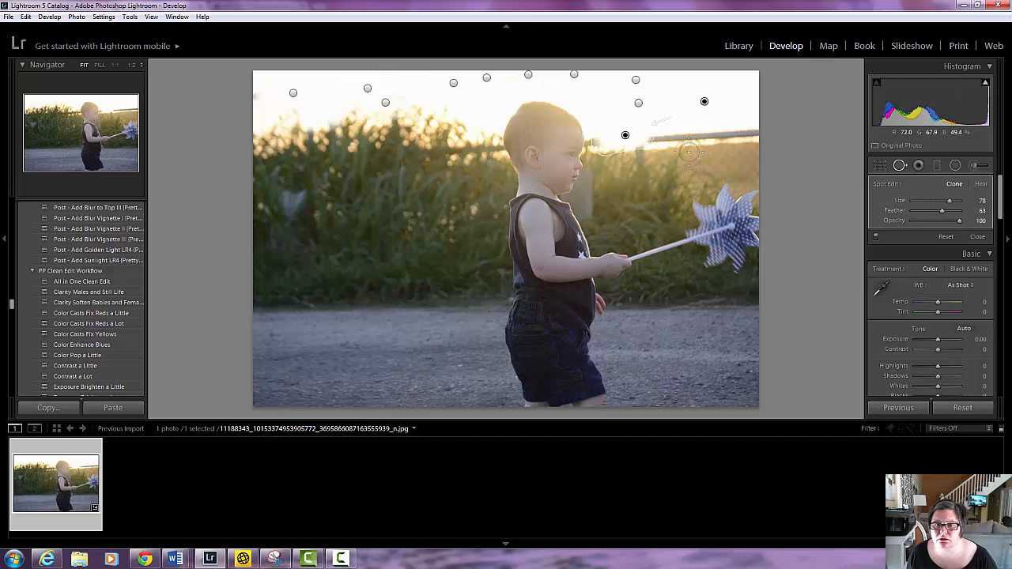
drag(677, 134, 673, 135)
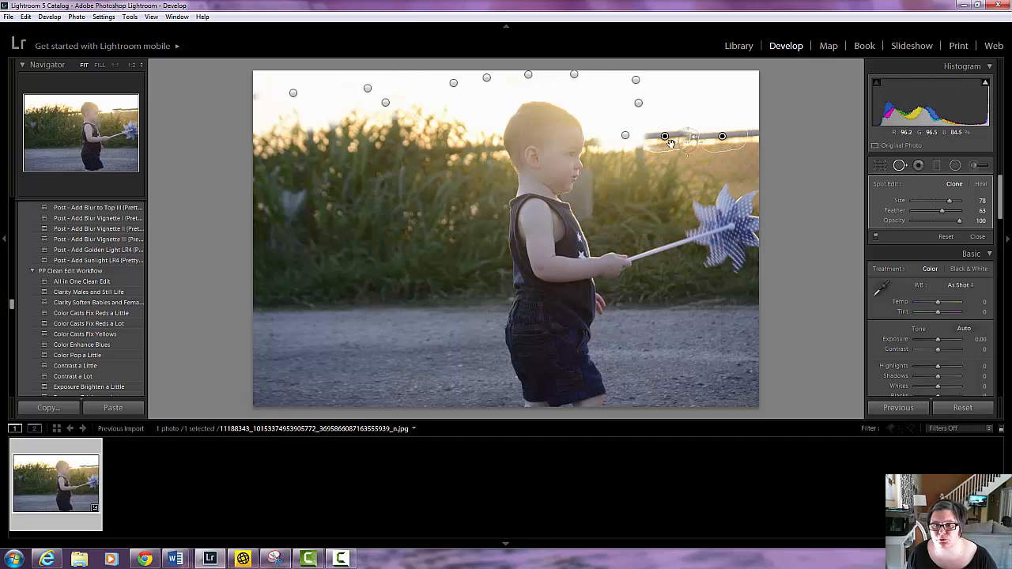
drag(730, 140, 716, 120)
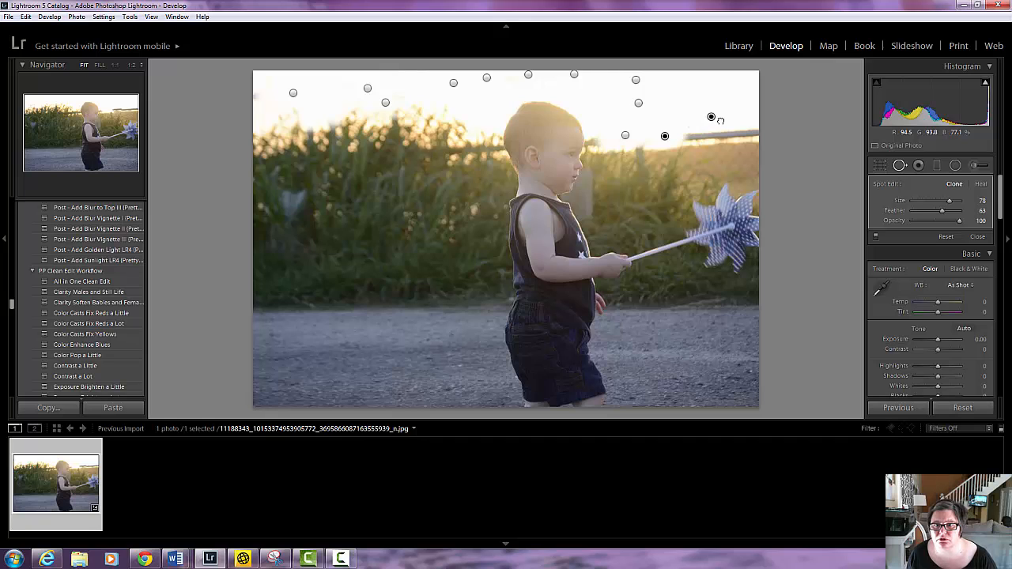
Step: Clone clear sky over the last top-rail sections out to the photo's right edge, setting feather to 93
drag(717, 134, 689, 137)
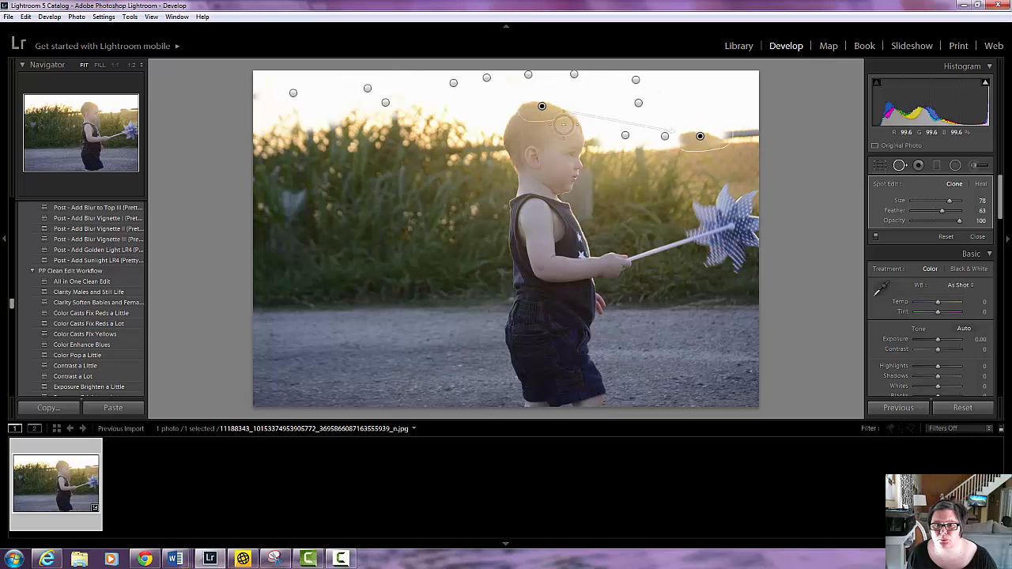
drag(542, 107, 591, 92)
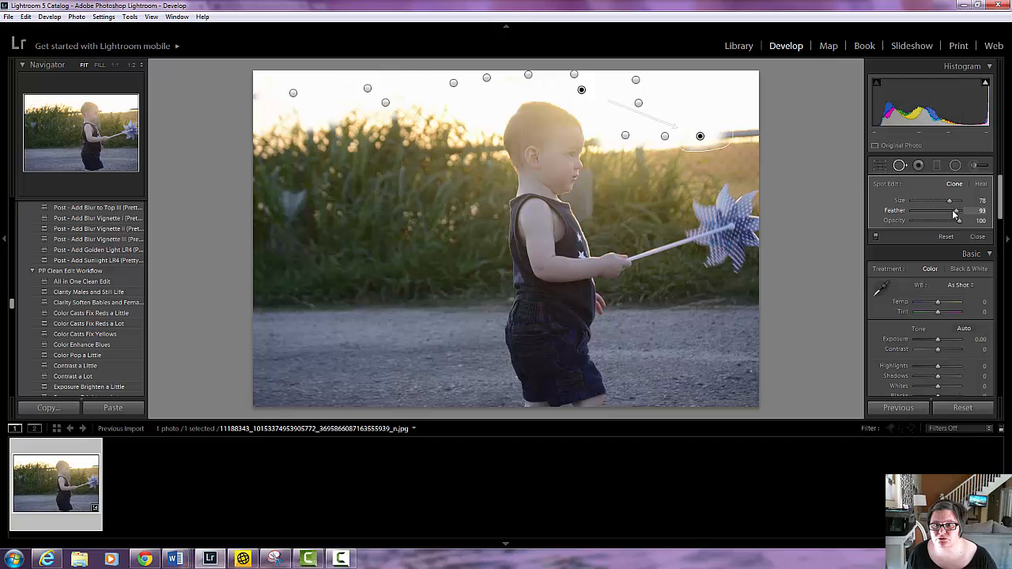
click(748, 134)
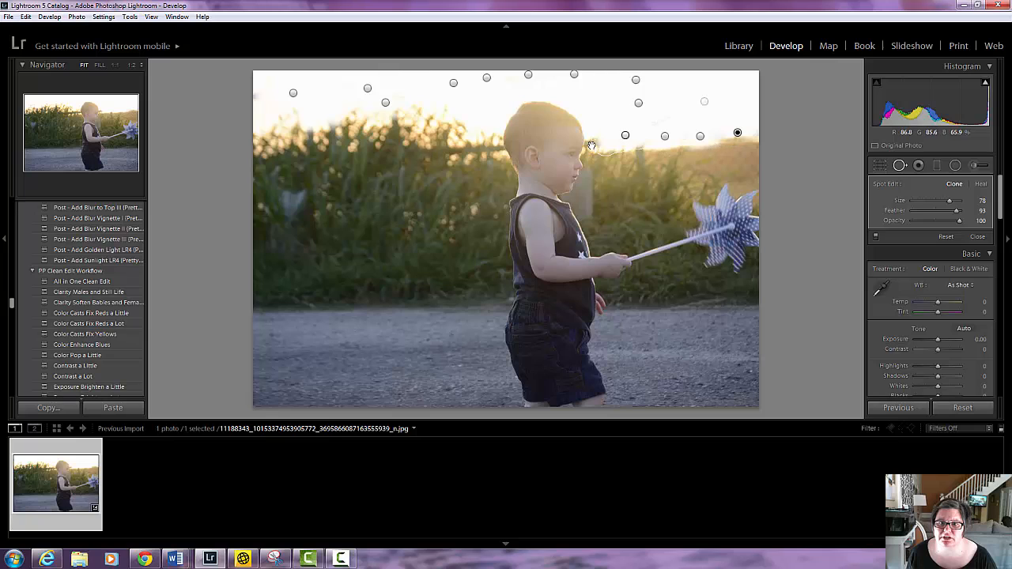
Step: Clone a size 76 spot over the rail remnant beside the boy's forehead, sampling just in front of it, and close Spot Removal
scroll(590, 145, down, 1)
click(590, 146)
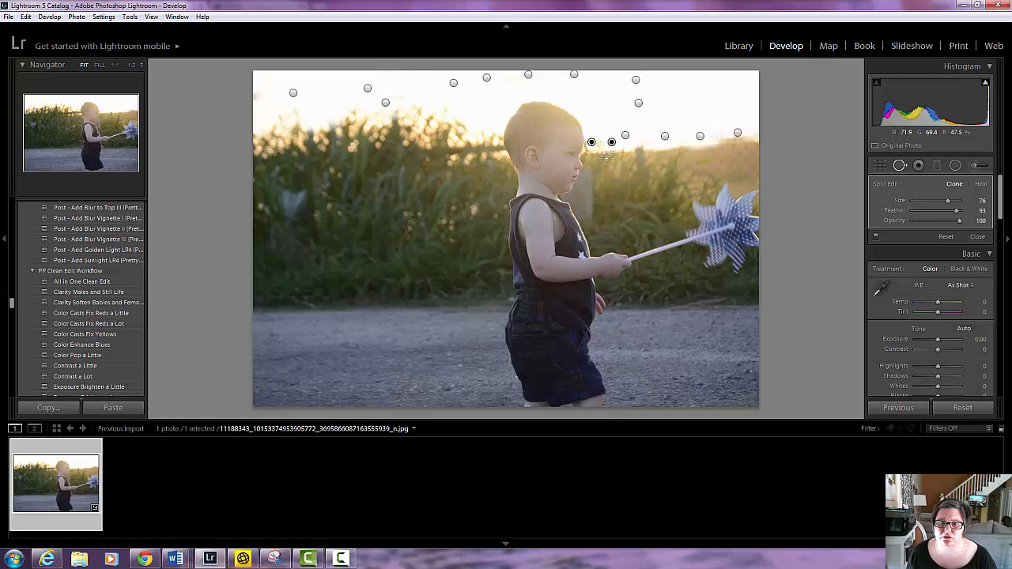
click(978, 237)
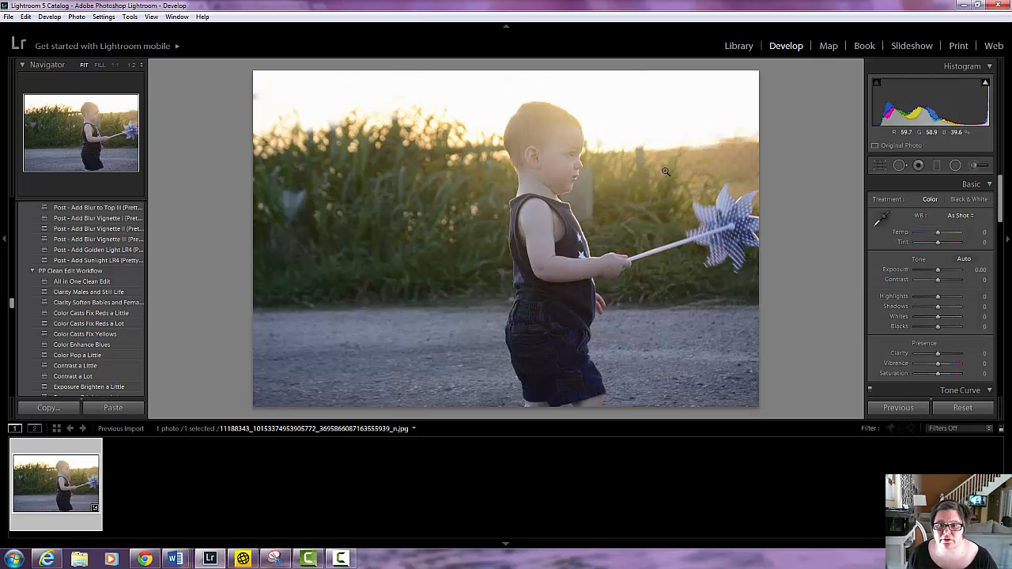
Step: Refine the forehead patch with feather 84 and clone two more small spots over the rail and post stubs in front of the face
click(900, 165)
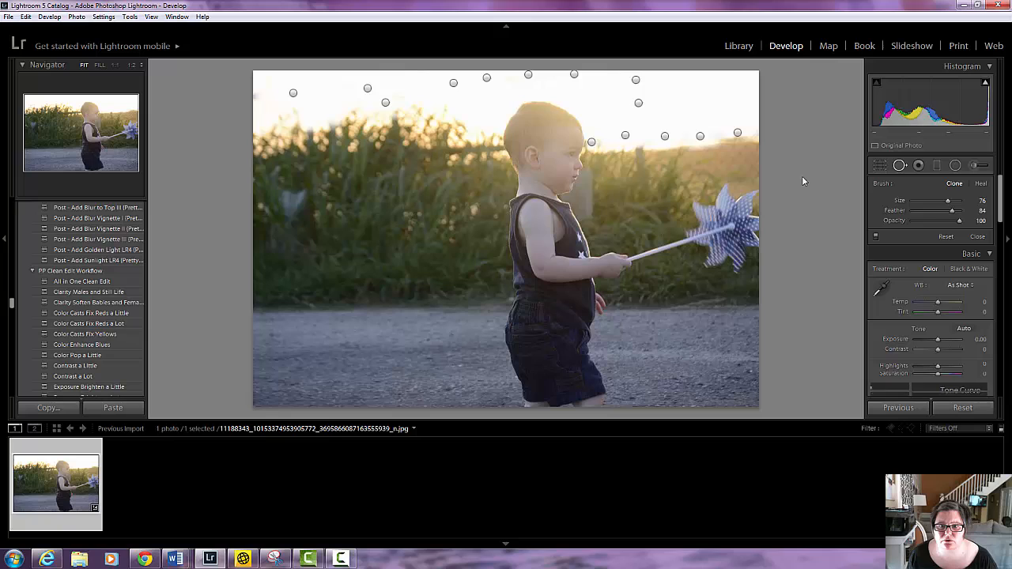
click(592, 144)
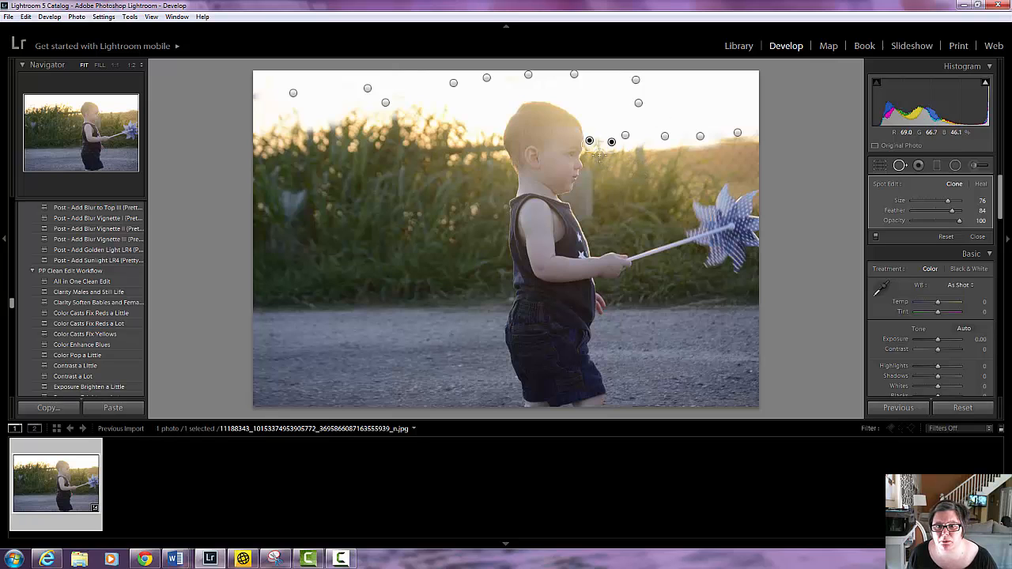
drag(600, 156, 599, 143)
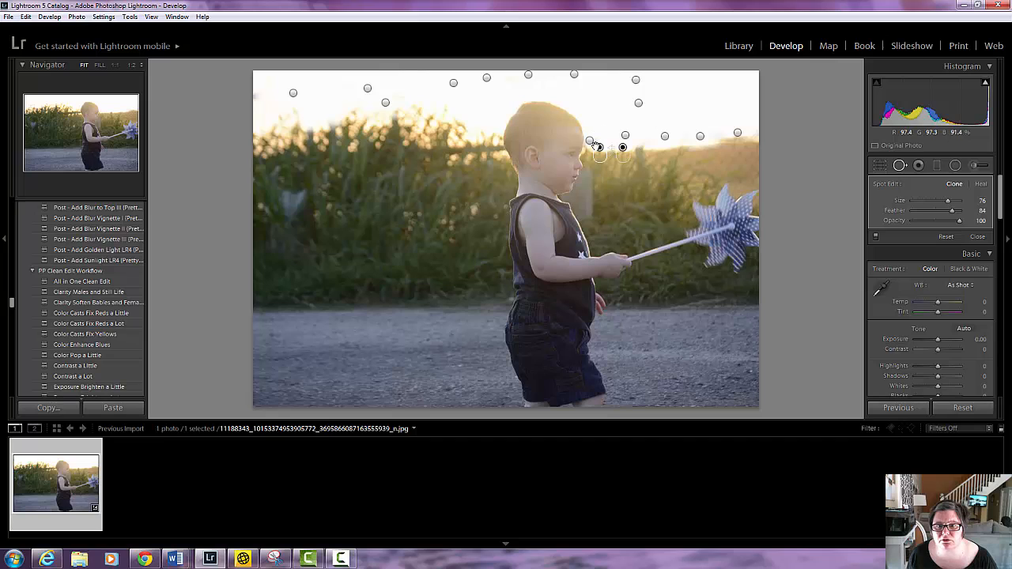
click(638, 155)
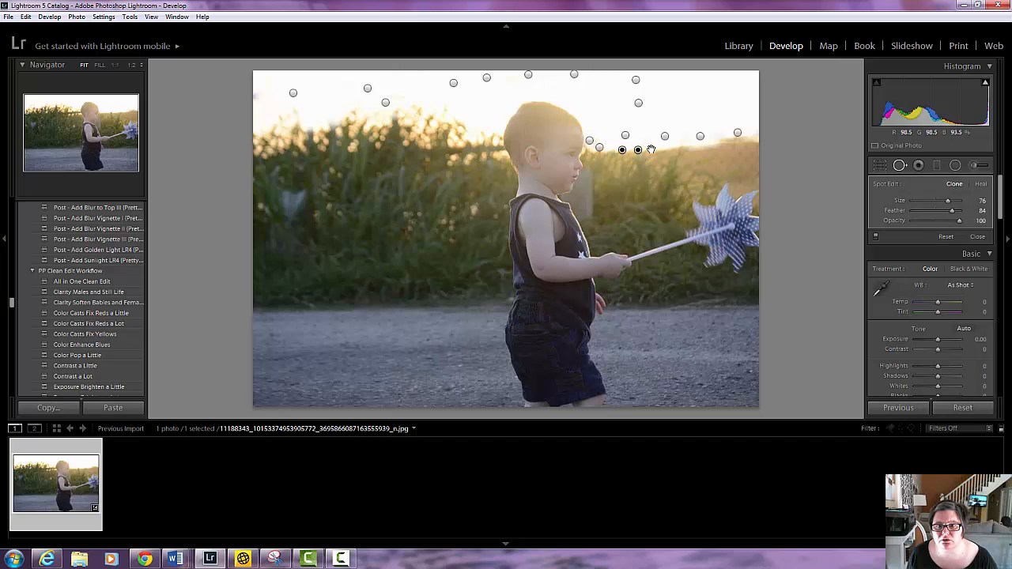
click(979, 238)
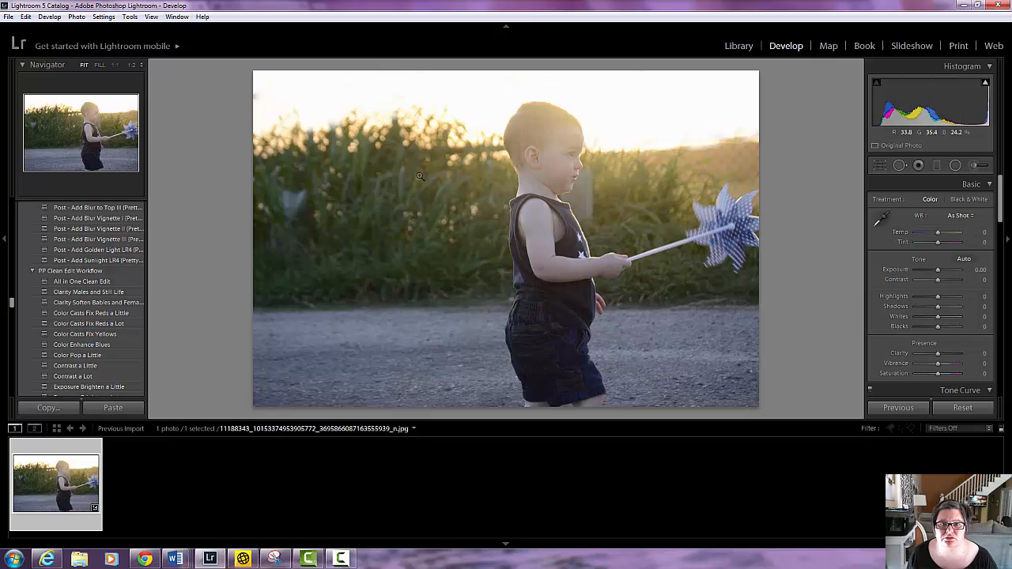
Step: Clone foliage over the lower rail behind the boy's head and, at size 84, along the treeline in front of him, sampling the treeline behind him
click(899, 165)
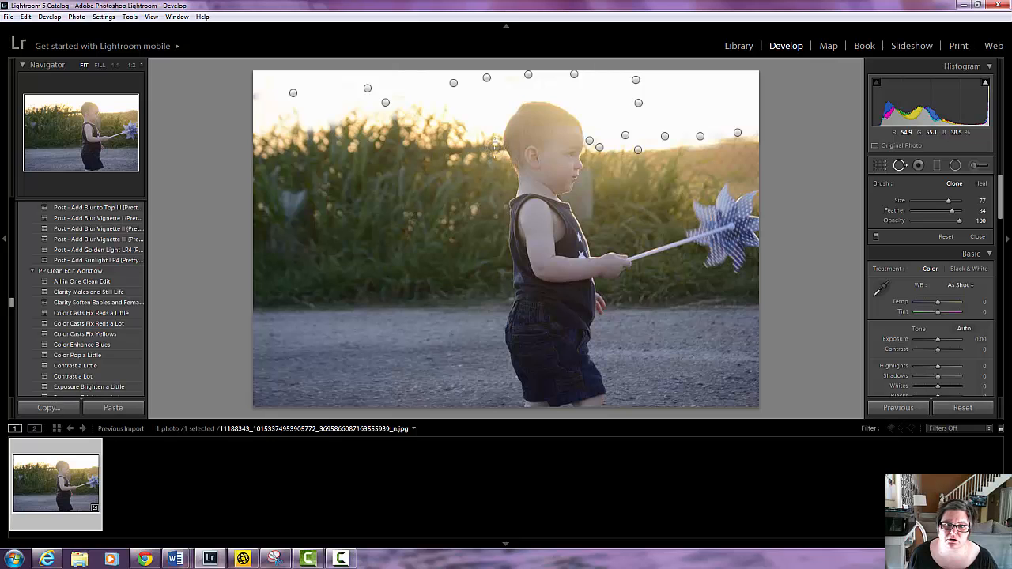
drag(494, 147, 438, 147)
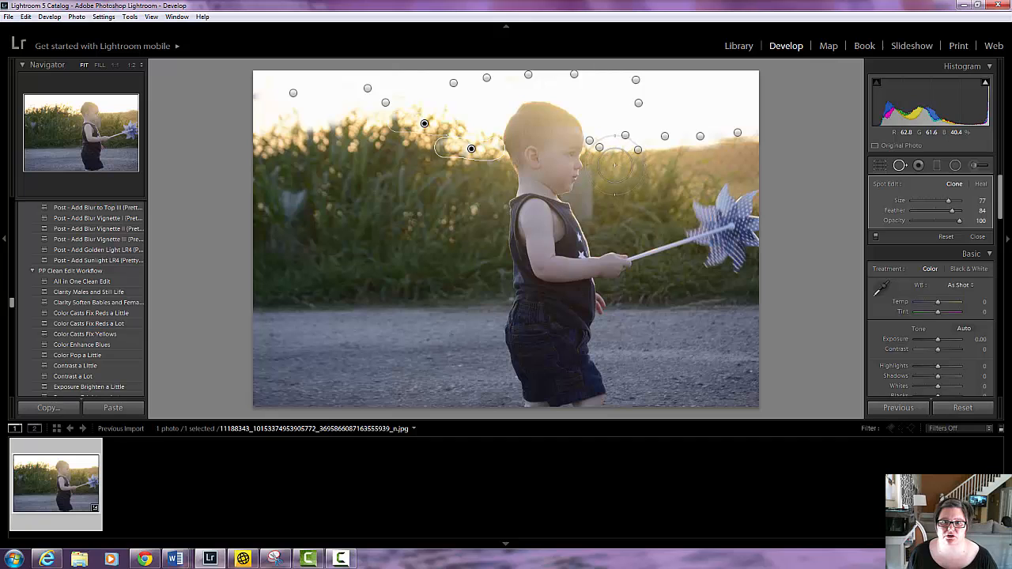
drag(613, 165, 737, 151)
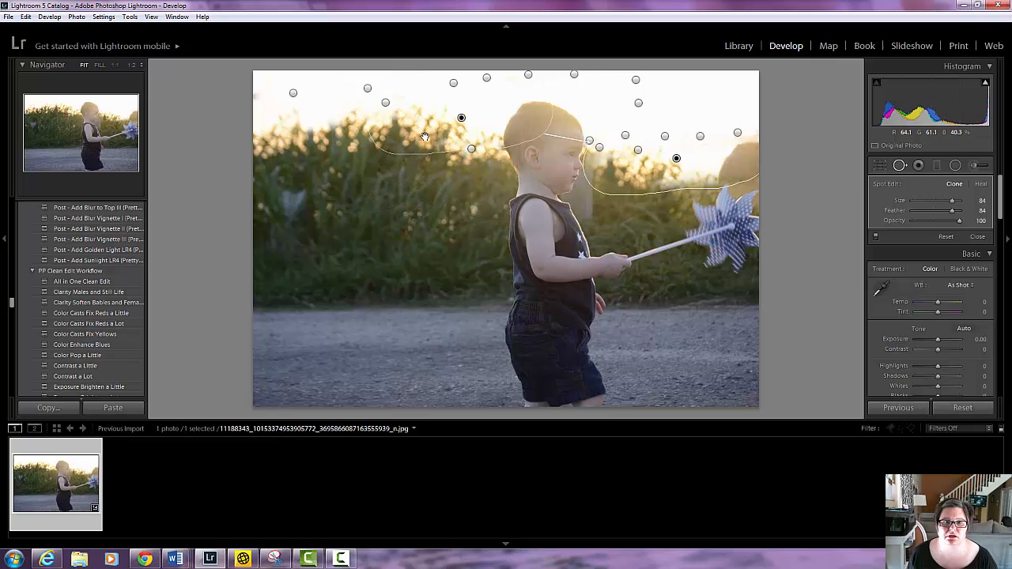
mouse_move(425, 132)
mouse_down()
mouse_move(354, 146)
mouse_move(349, 132)
mouse_move(335, 139)
mouse_up()
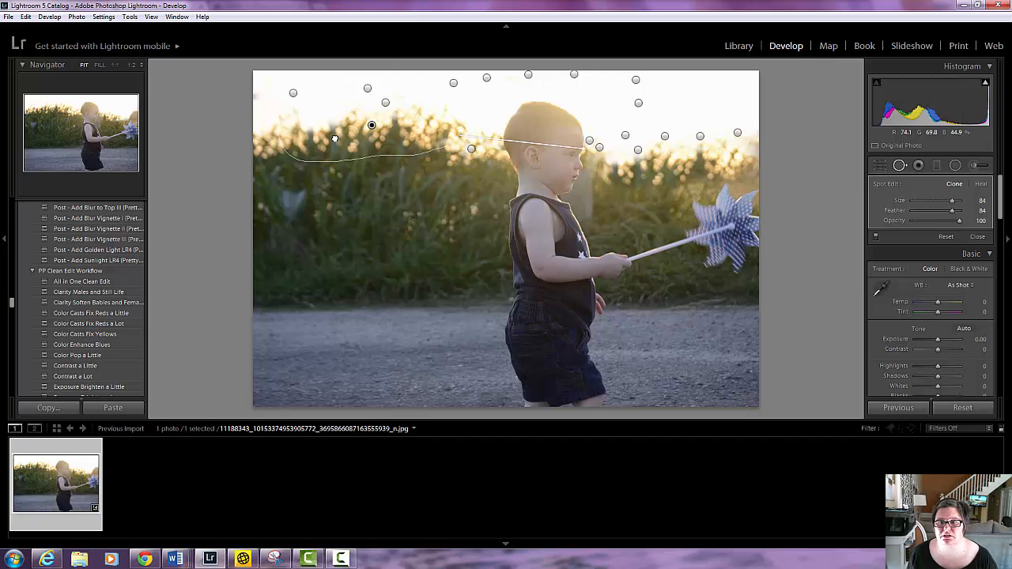
mouse_move(334, 140)
mouse_down()
mouse_move(335, 152)
mouse_move(337, 124)
mouse_up()
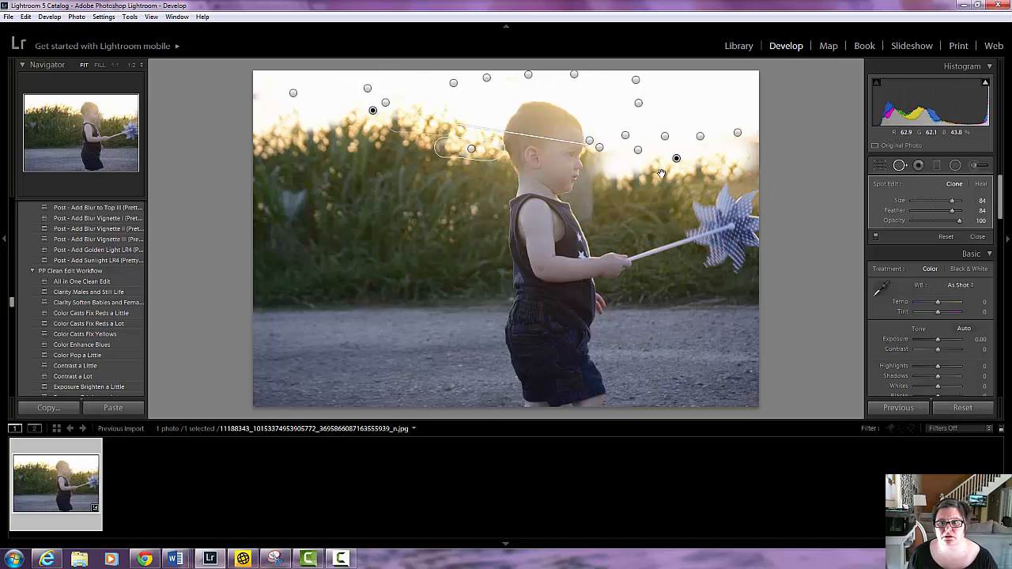
click(977, 237)
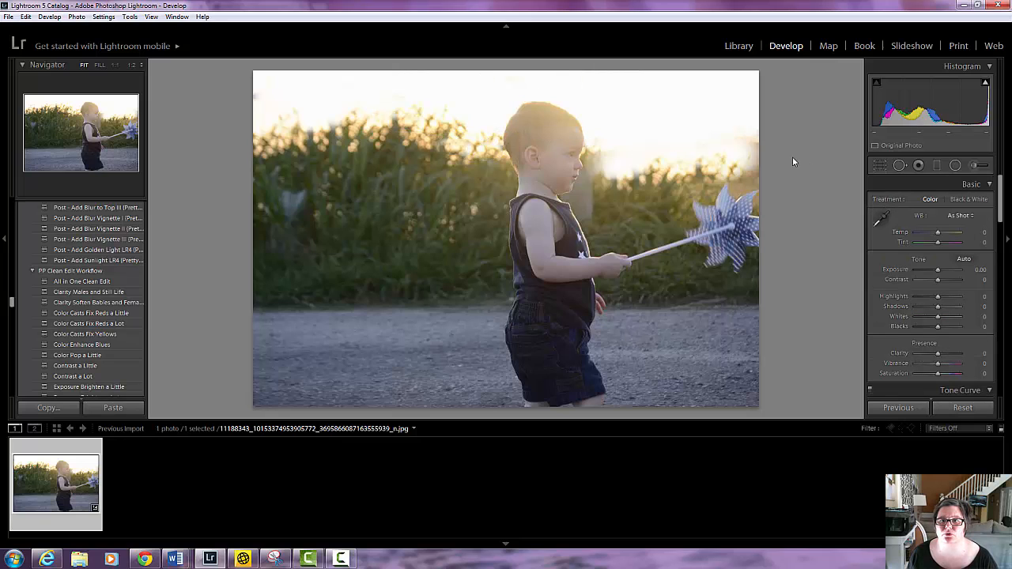
Step: Shift the right-edge sky patch slightly down and raise the long treeline patch in front of the boy
click(900, 165)
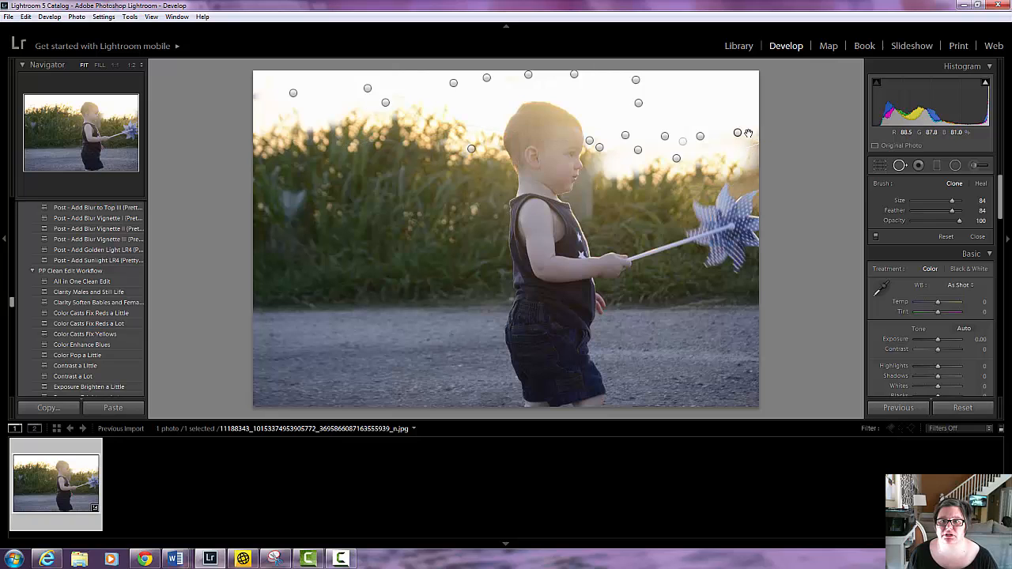
click(737, 133)
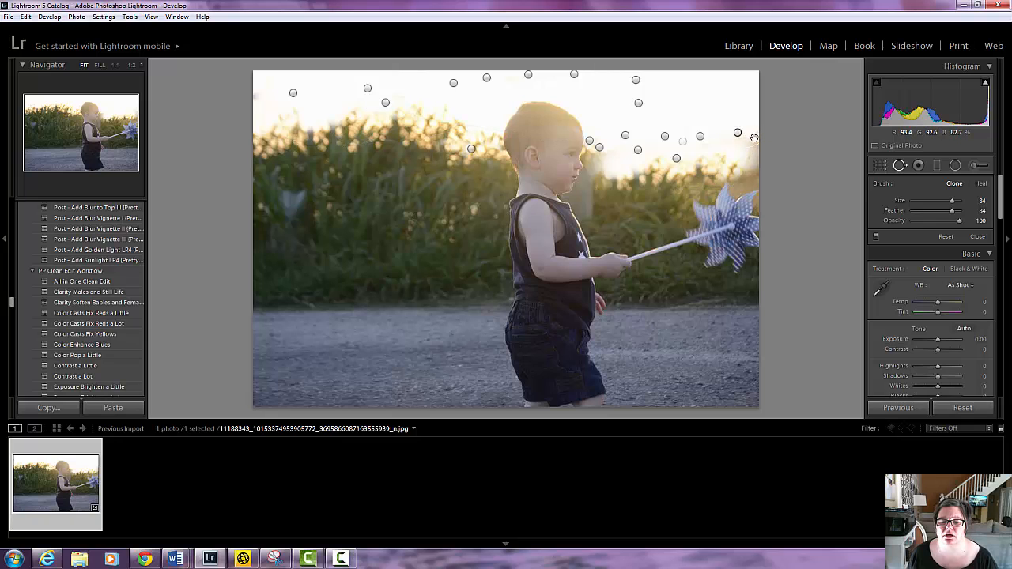
click(700, 136)
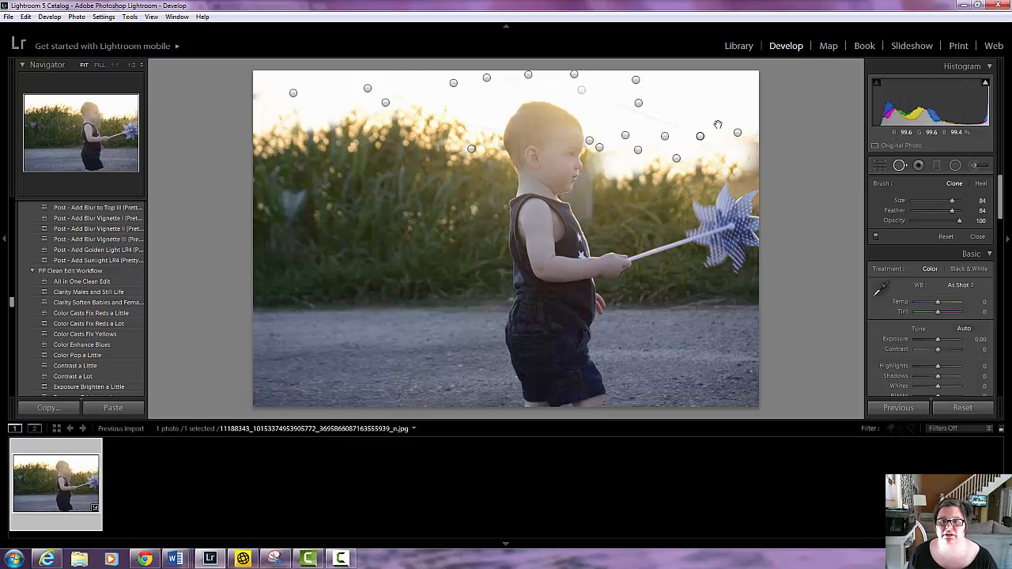
click(737, 133)
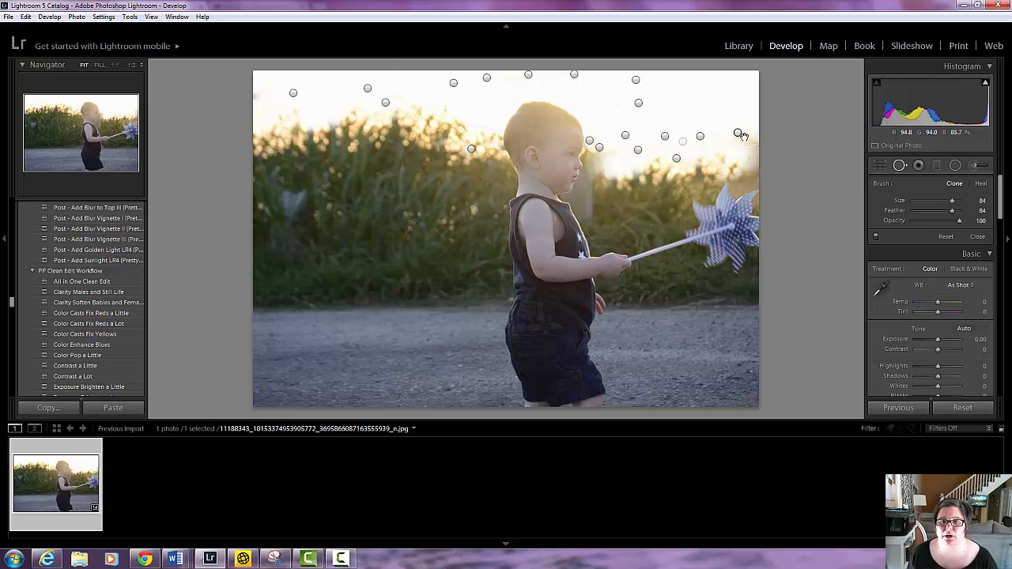
click(738, 133)
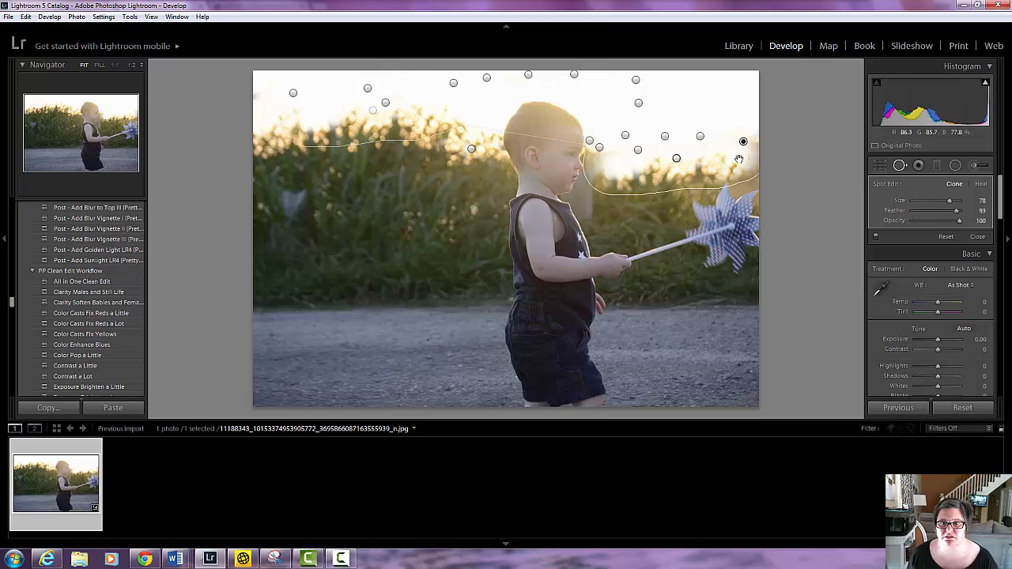
key(Escape)
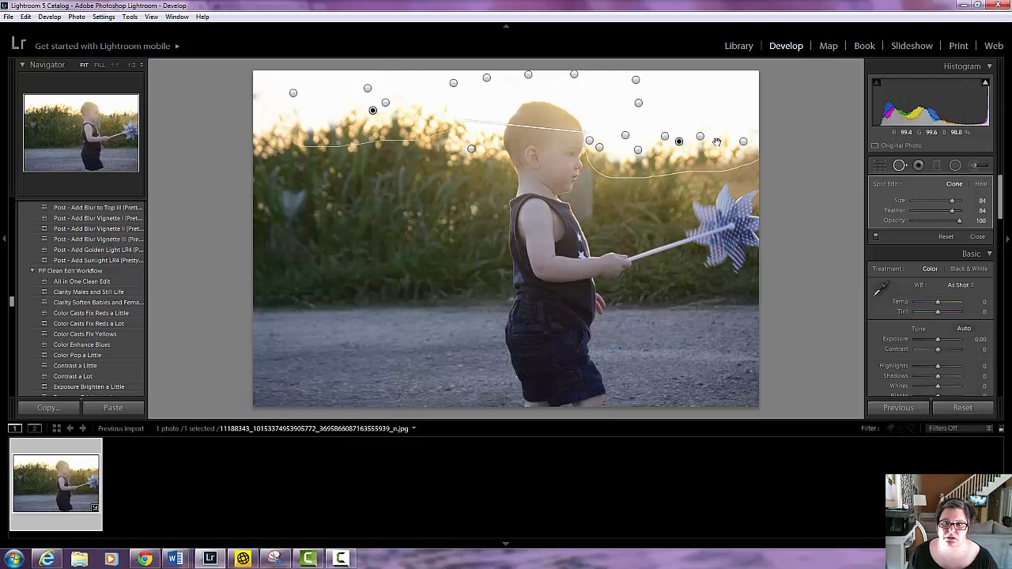
click(978, 237)
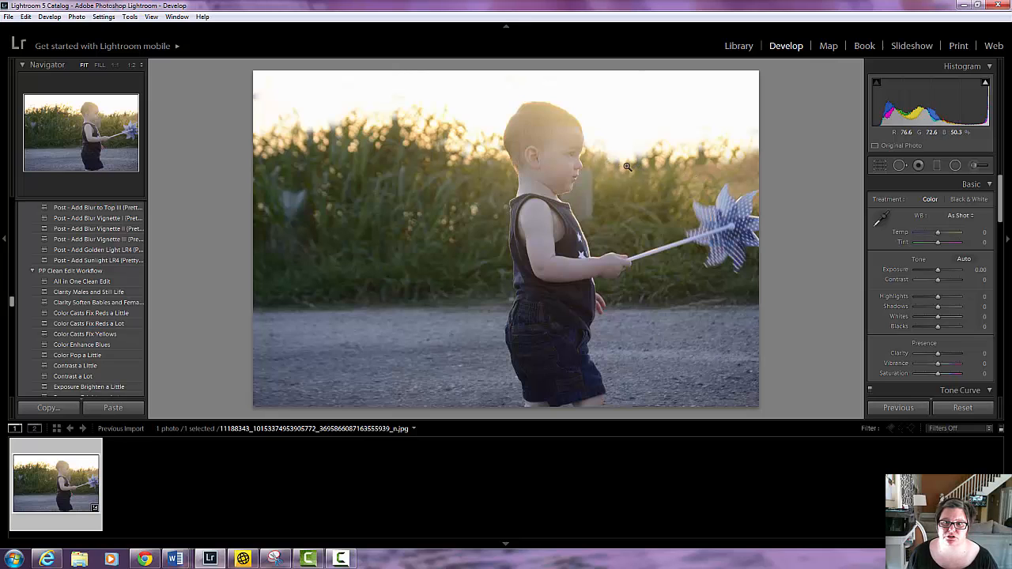
Step: Nudge the long treeline patch slightly higher and clone grass from behind the boy's head over the area in front of his face
click(900, 166)
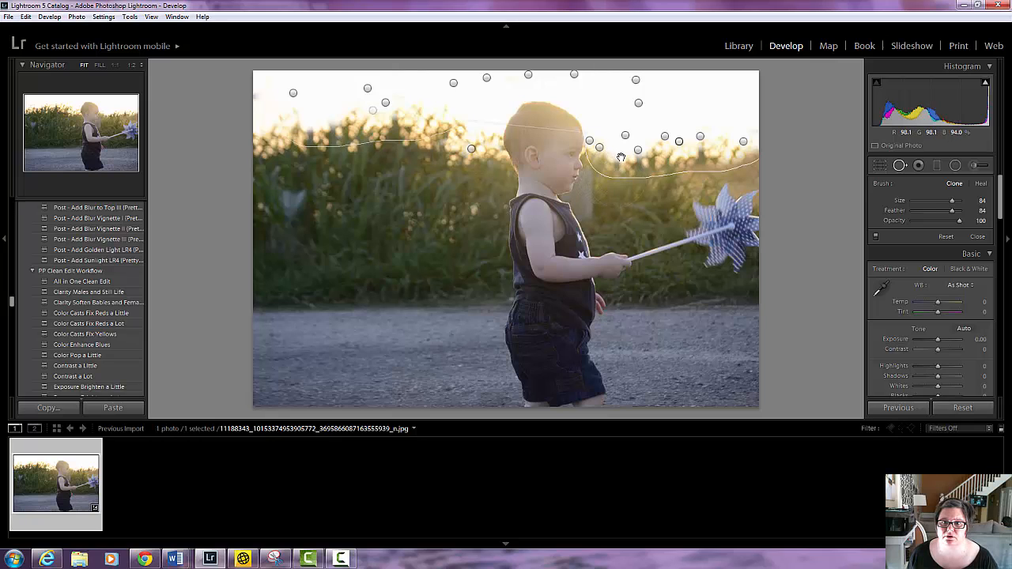
click(620, 158)
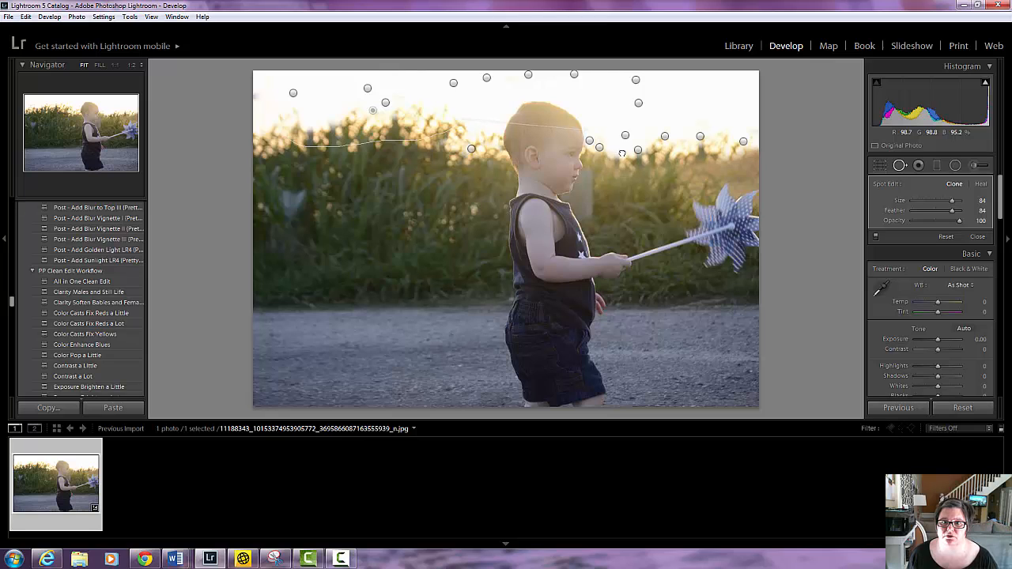
click(623, 153)
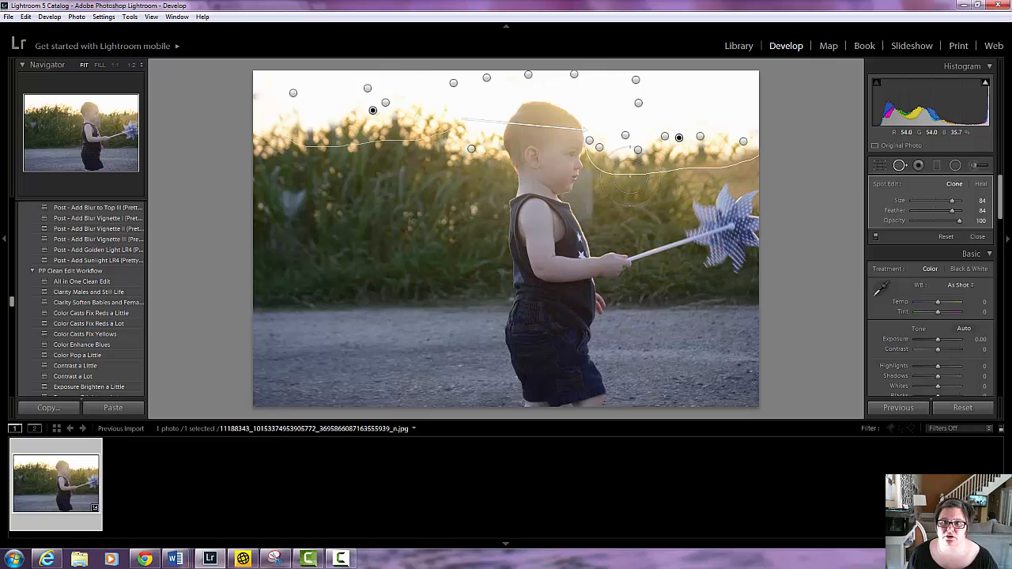
click(625, 176)
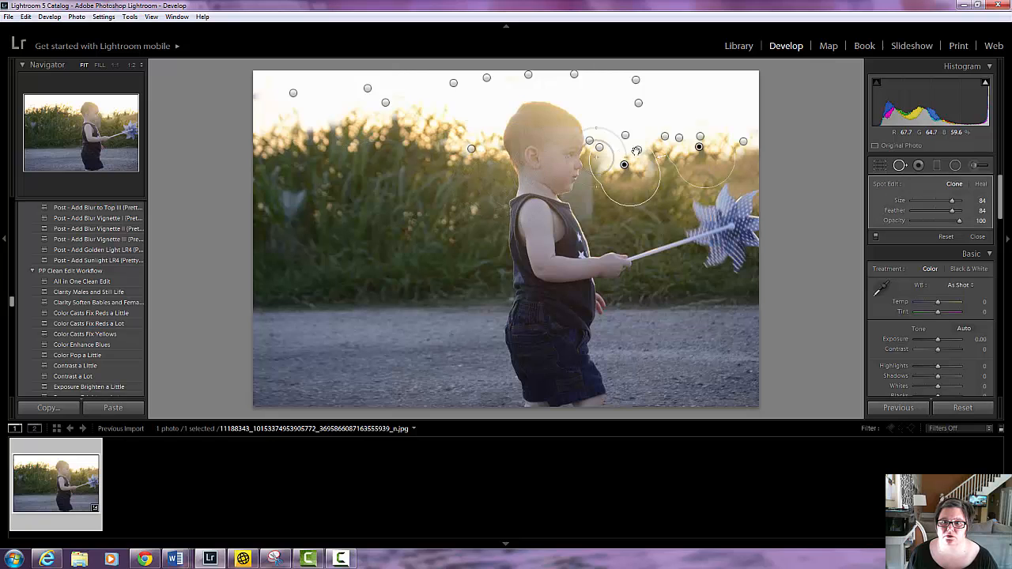
mouse_move(692, 158)
mouse_down()
mouse_move(310, 136)
mouse_move(431, 138)
mouse_move(457, 146)
mouse_move(470, 175)
mouse_up()
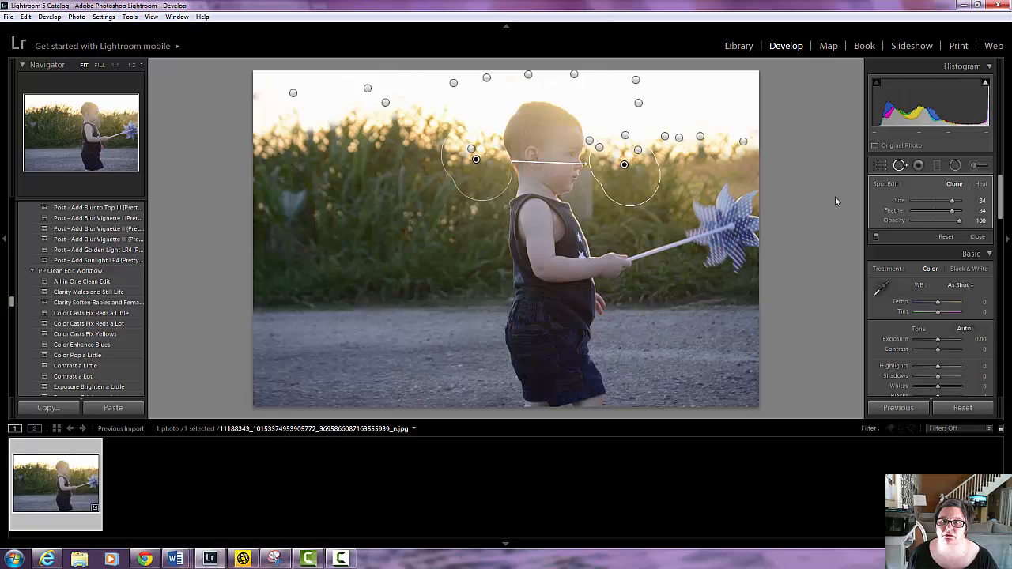
click(977, 237)
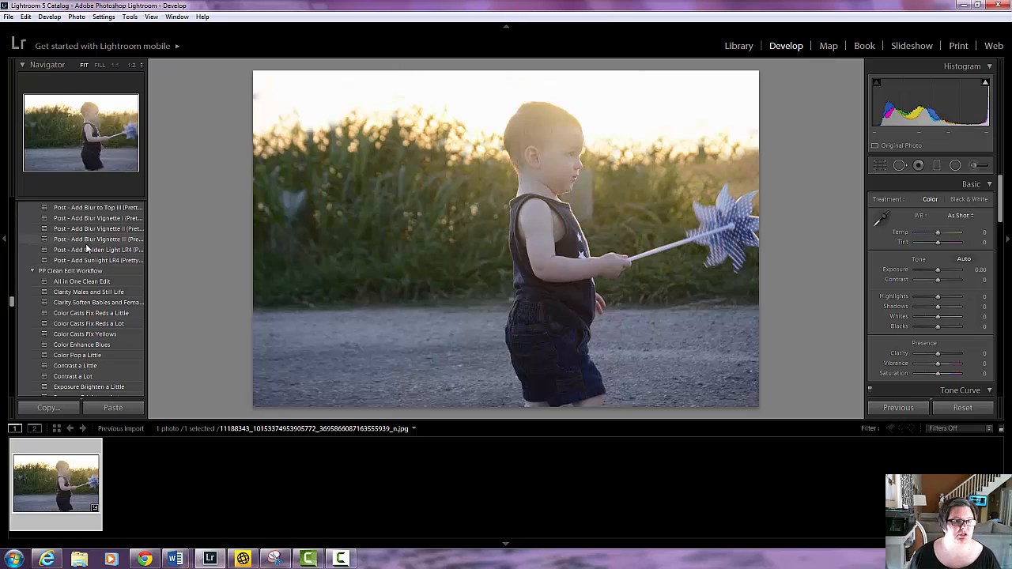
Step: Try the All in One Clean Edit preset from the PP Clean Edit Workflow set on the photo, and undo it
scroll(85, 271, down, 3)
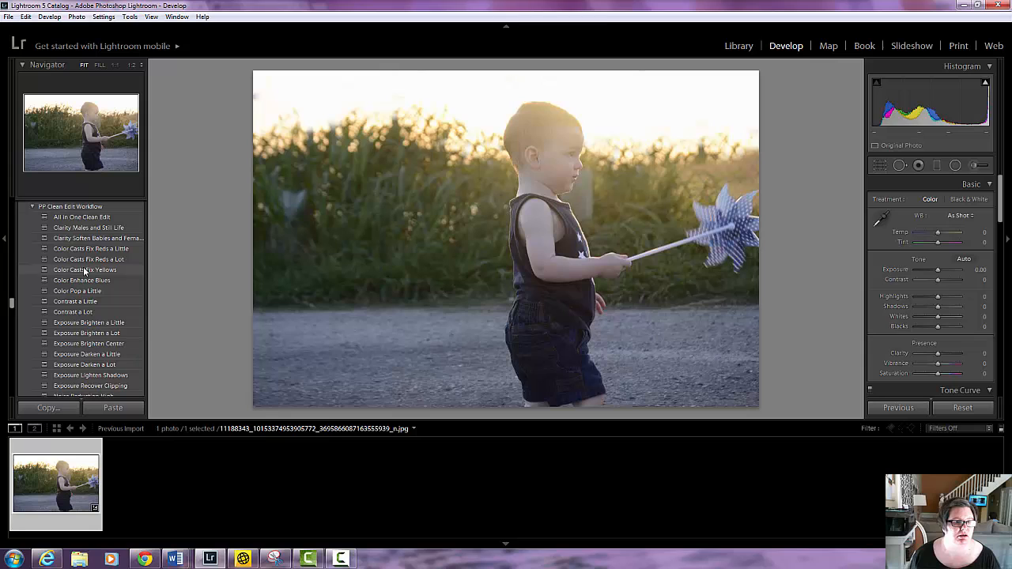
click(87, 217)
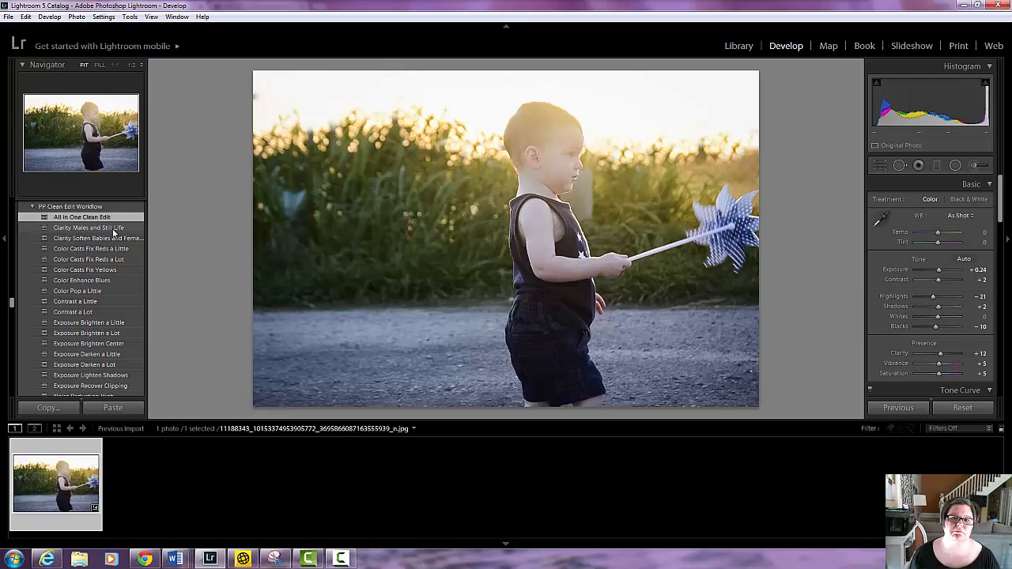
click(26, 16)
click(29, 30)
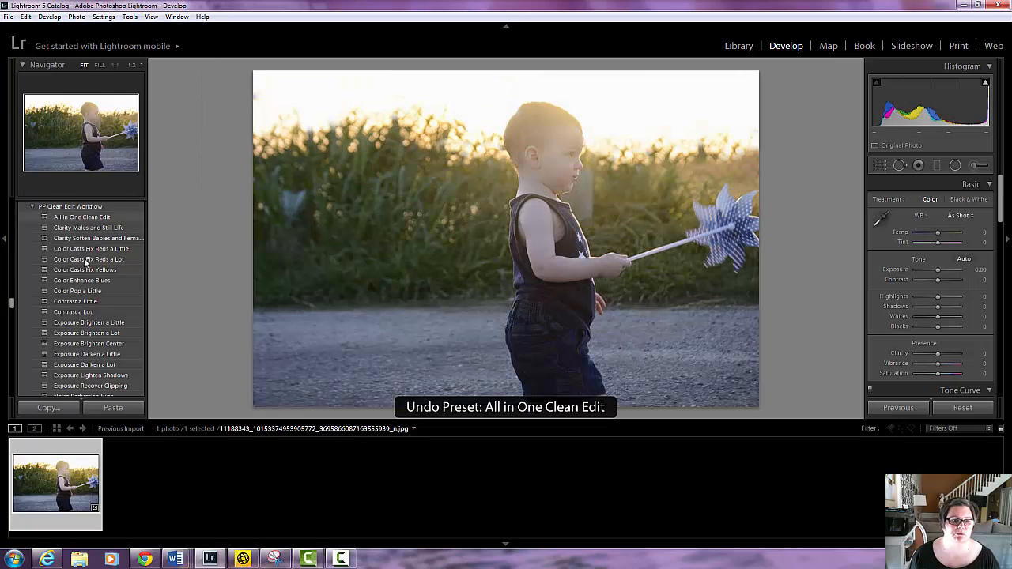
Step: Apply the All in One Honeydew preset from the PP Color Luxe set to the photo, followed by Base 4 Hazy Base
scroll(85, 263, down, 5)
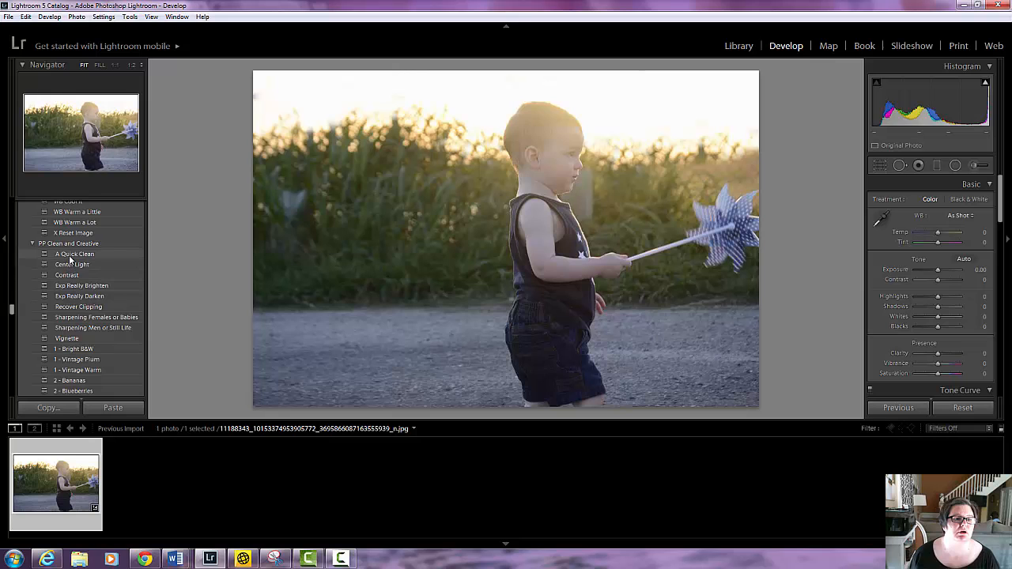
scroll(71, 257, down, 8)
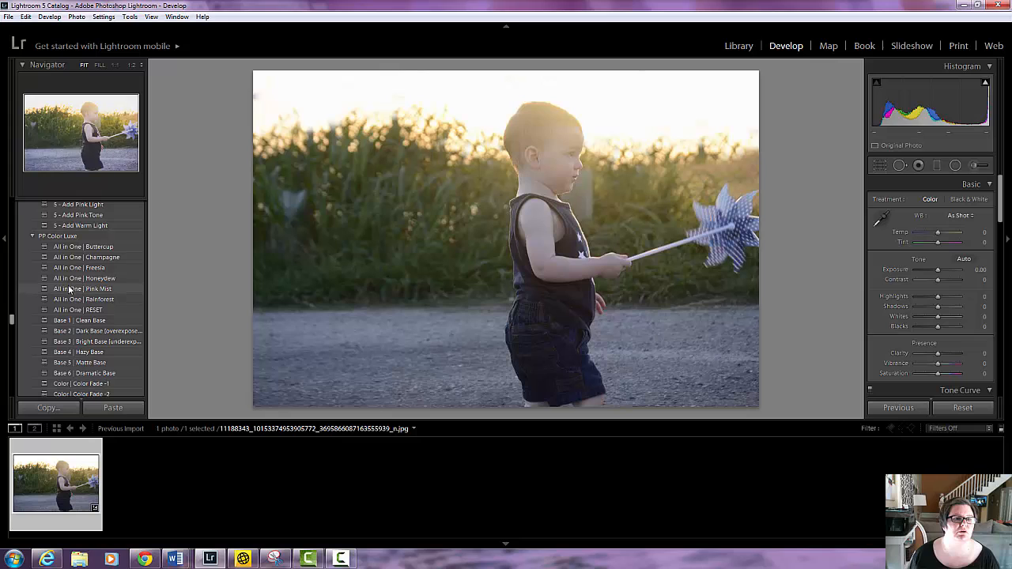
click(70, 280)
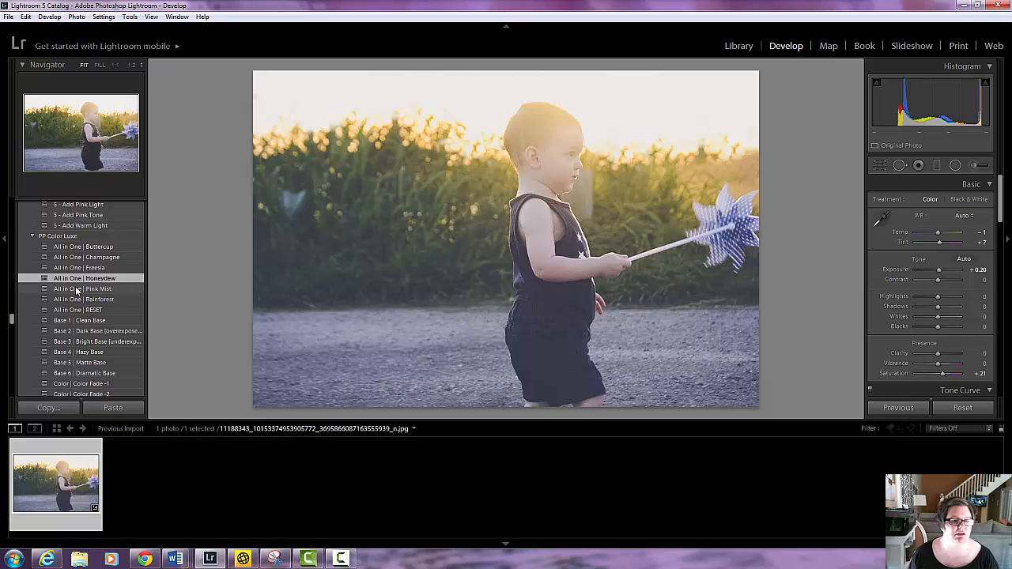
scroll(77, 302, down, 3)
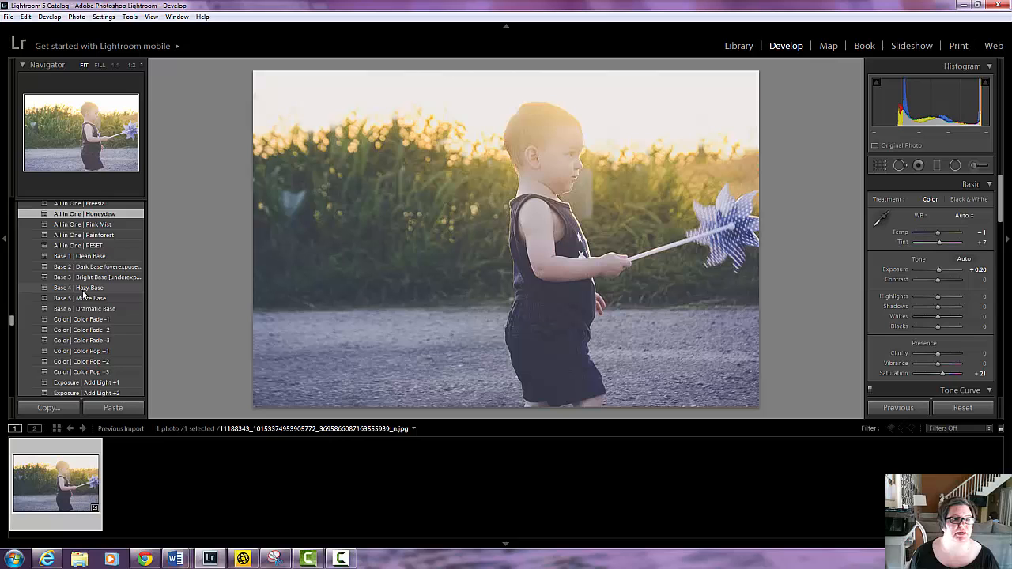
click(83, 289)
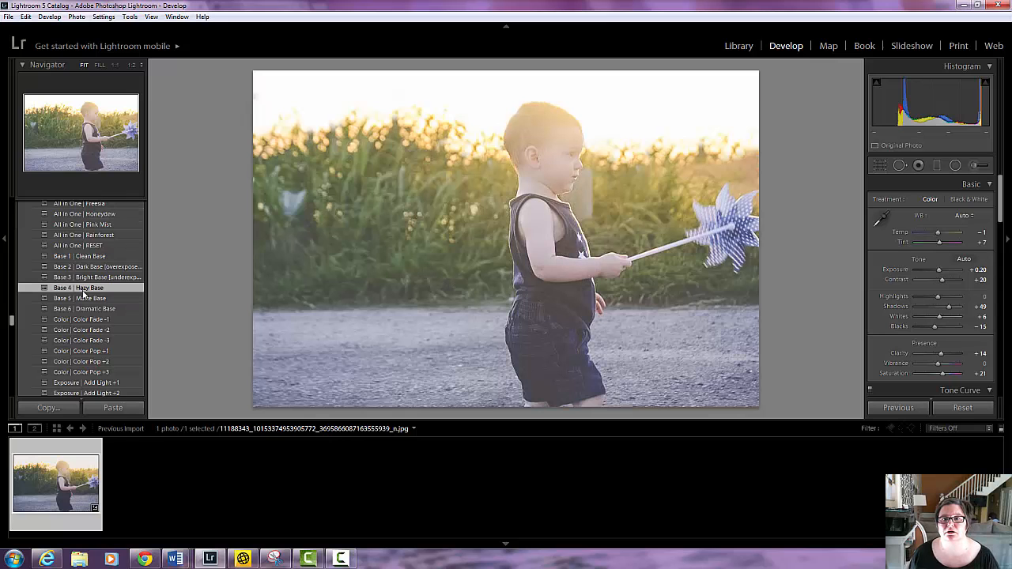
Step: Apply the Color Pop +2 preset and brighten with Exposure Add Light, trying +2 and settling on +1
scroll(77, 301, down, 2)
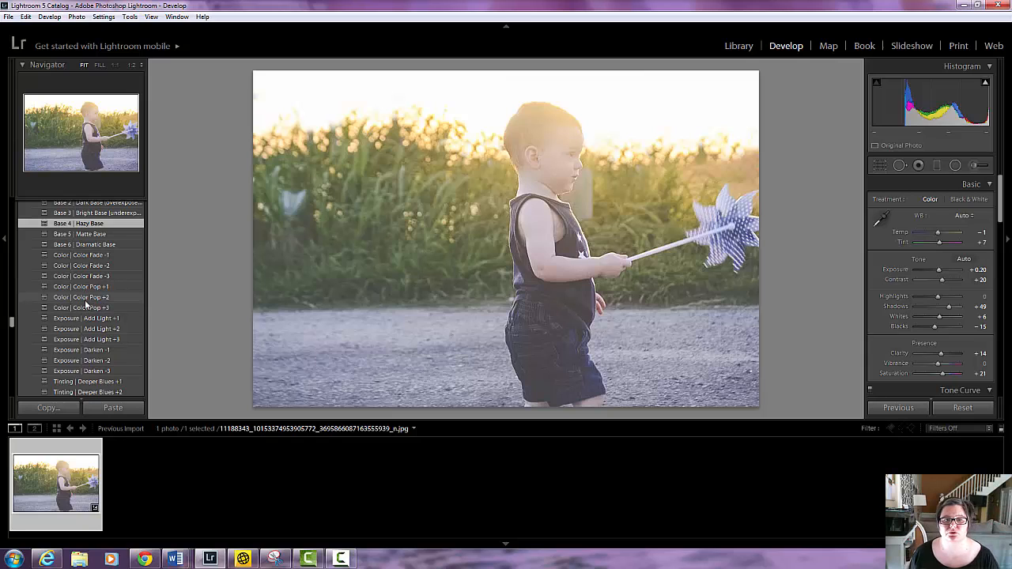
click(85, 298)
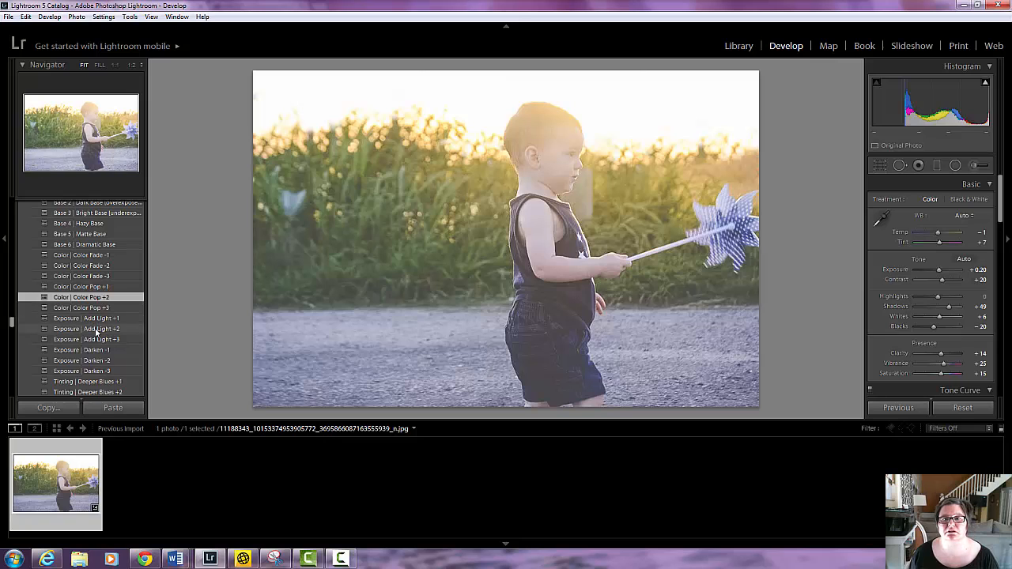
click(96, 329)
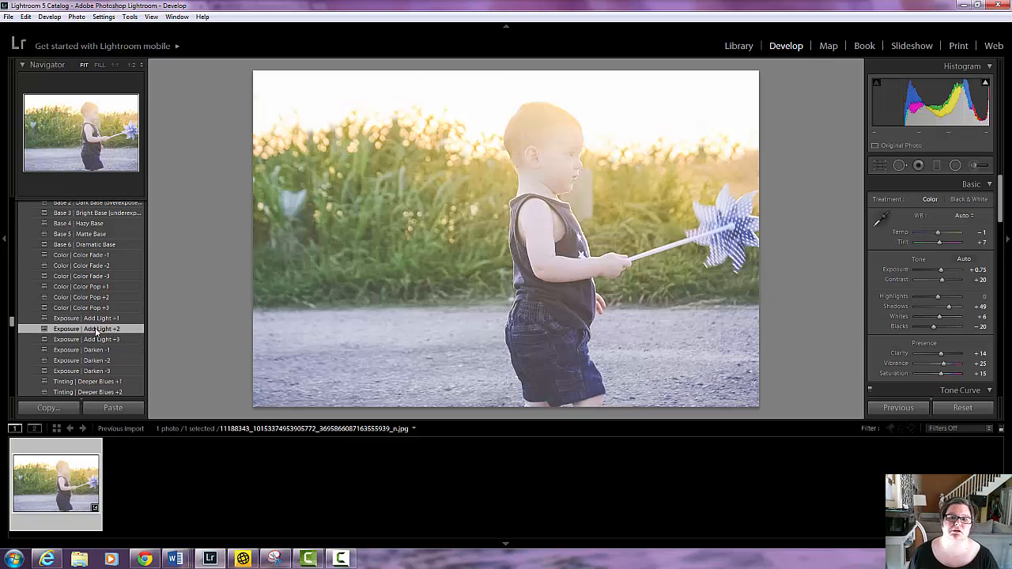
click(99, 318)
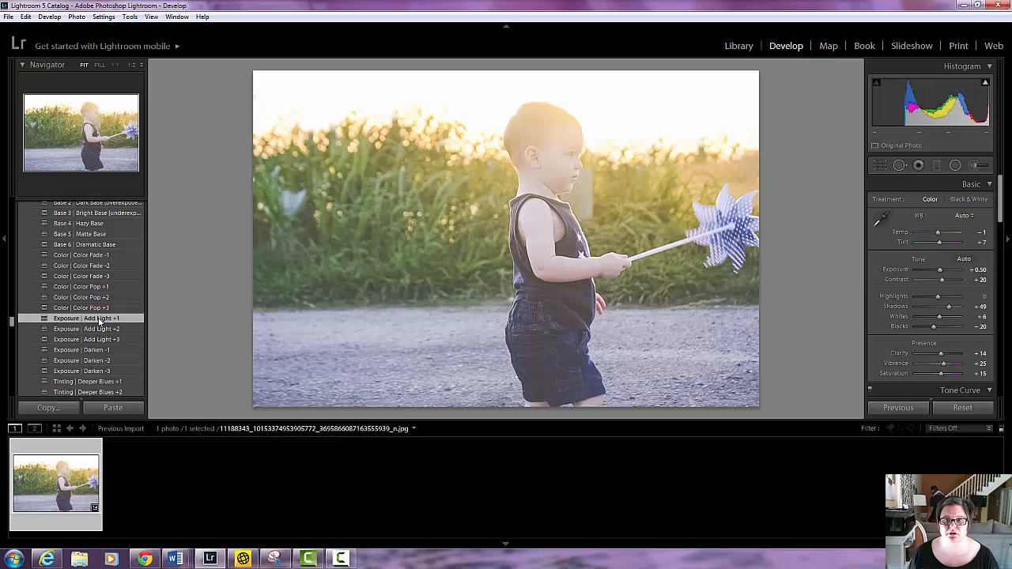
Step: Apply the tinting presets Deeper Blues +2 and Green it Up +1 and the toning preset Warm Highlights +1
scroll(101, 329, down, 2)
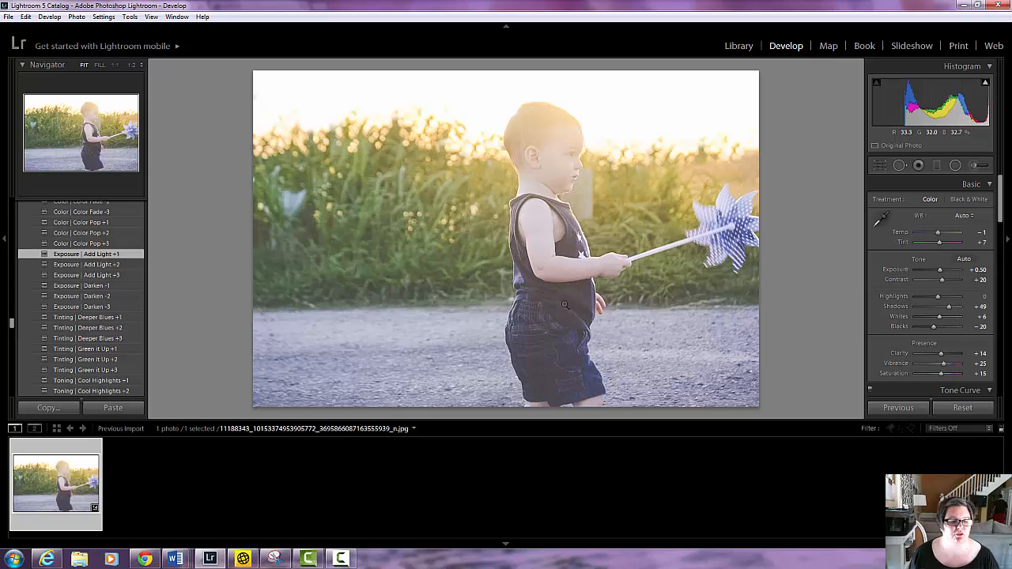
click(102, 328)
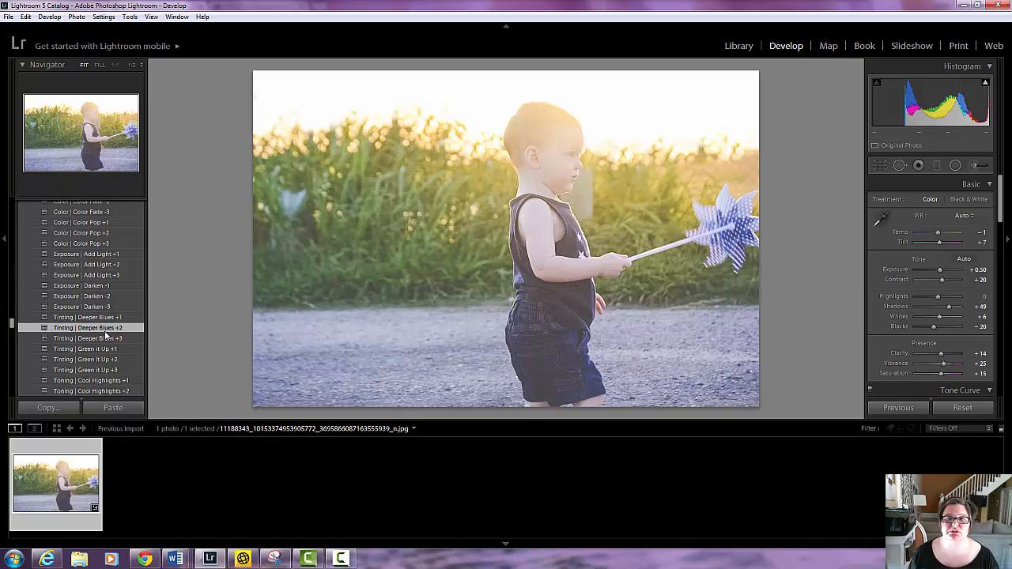
scroll(102, 332, down, 3)
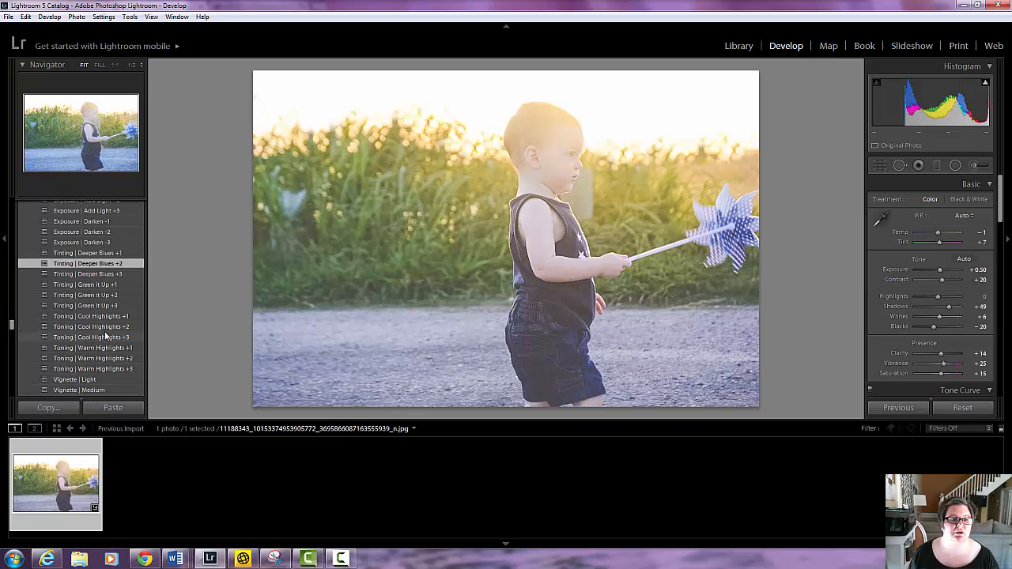
click(100, 285)
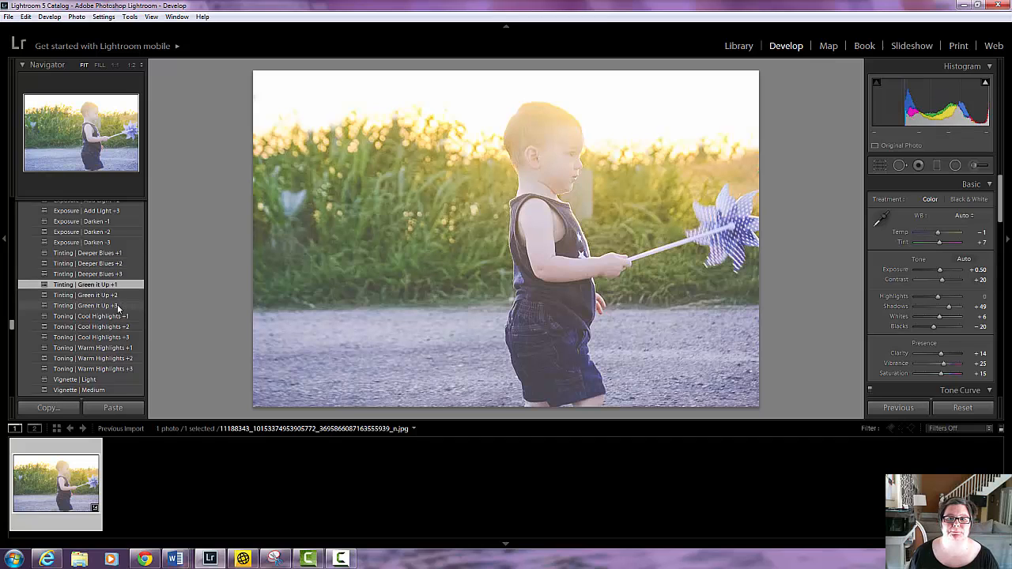
scroll(115, 304, down, 2)
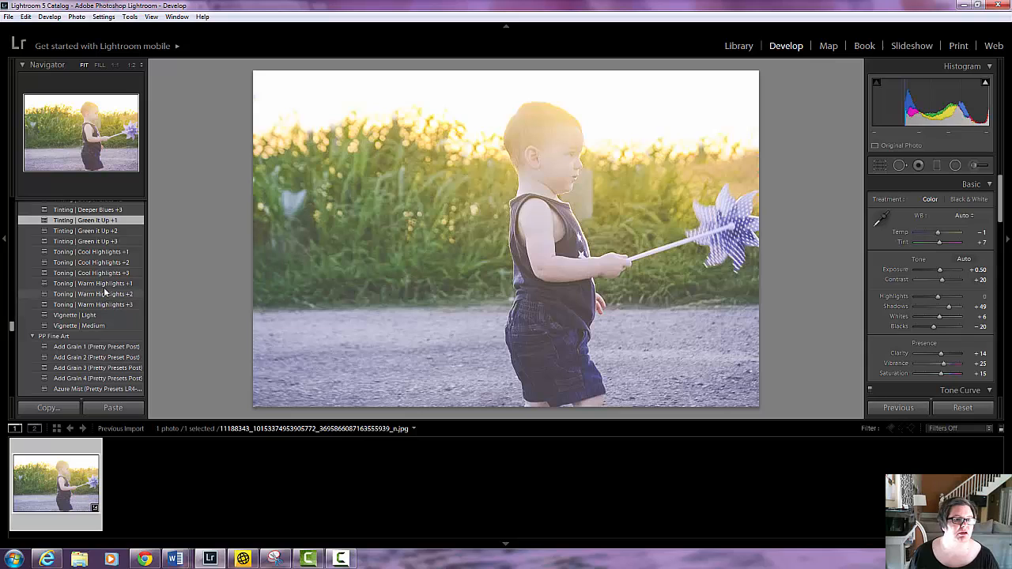
click(104, 285)
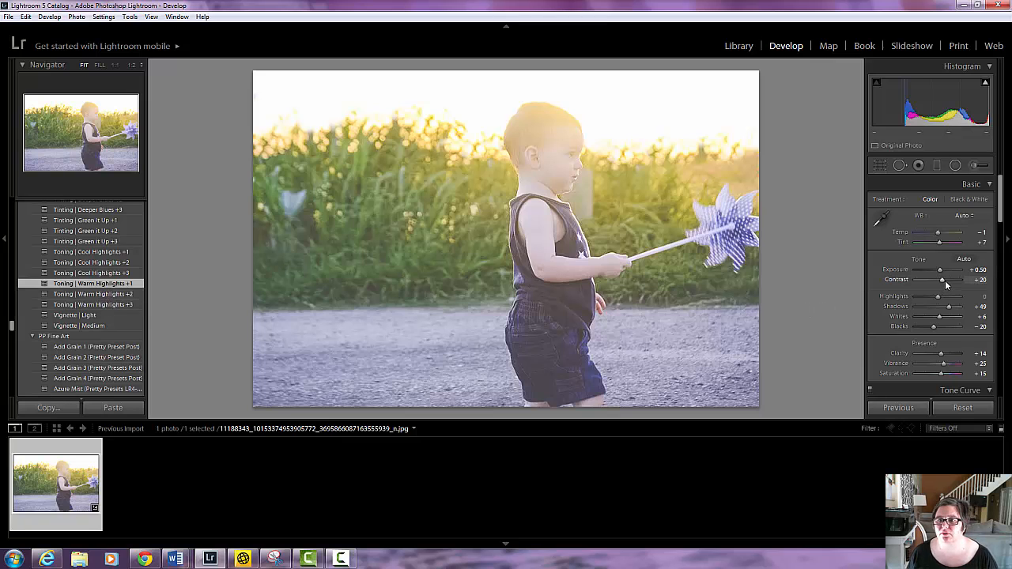
Step: Raise the photo's contrast to +40 and its clarity to +43
drag(941, 280, 947, 282)
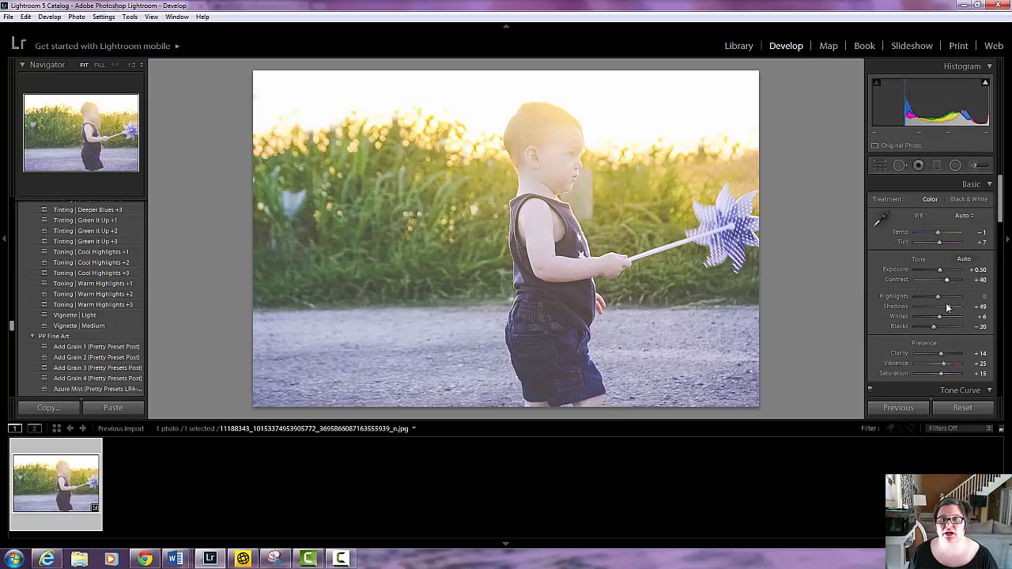
drag(941, 357, 948, 355)
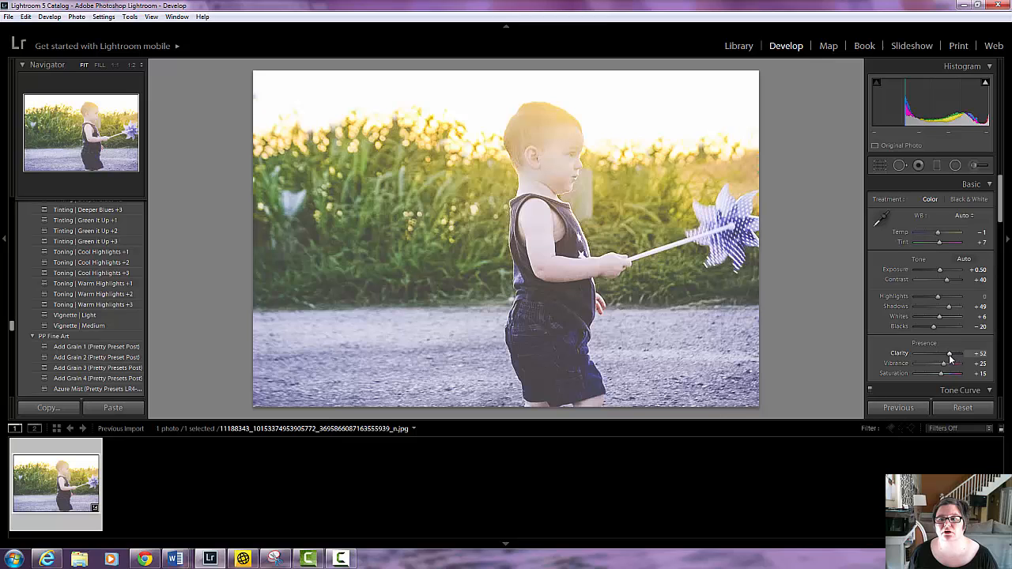
drag(950, 354, 949, 360)
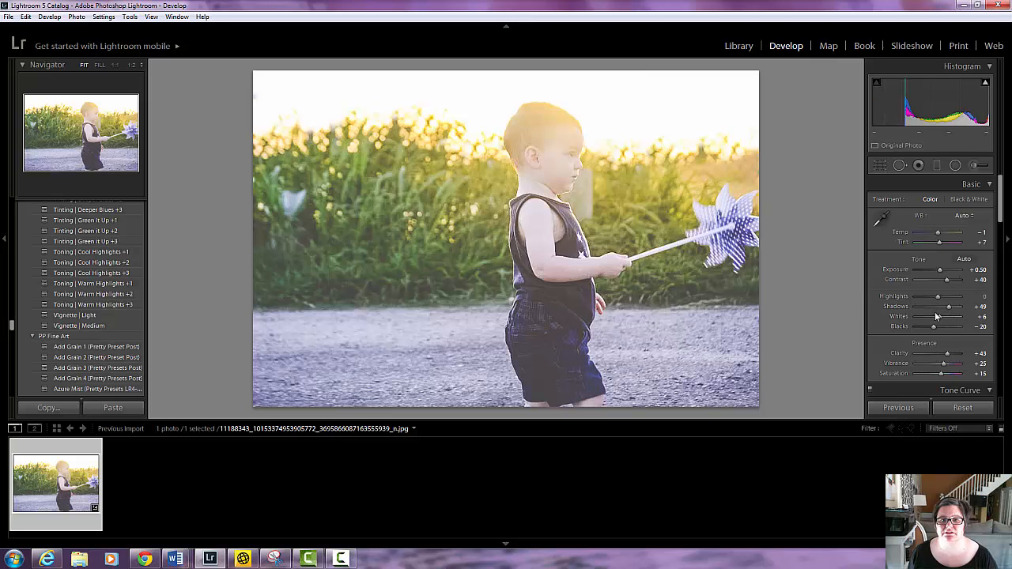
scroll(934, 311, down, 1)
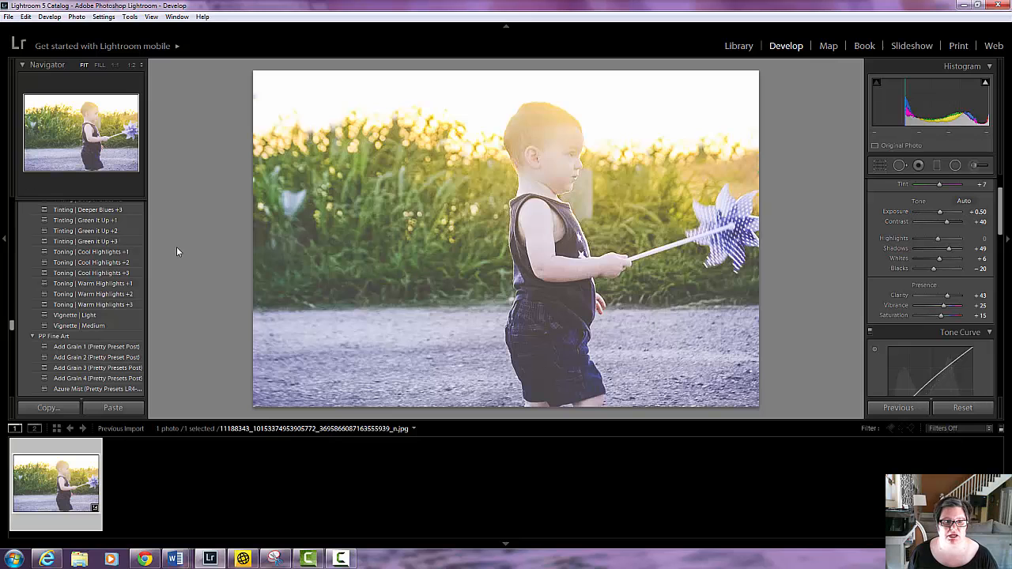
scroll(98, 266, up, 5)
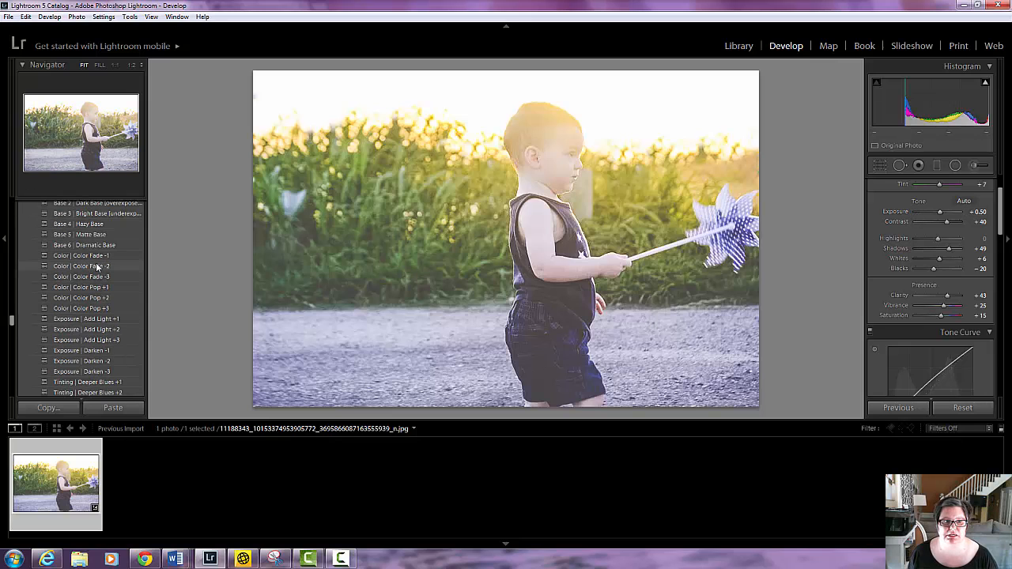
scroll(98, 268, up, 3)
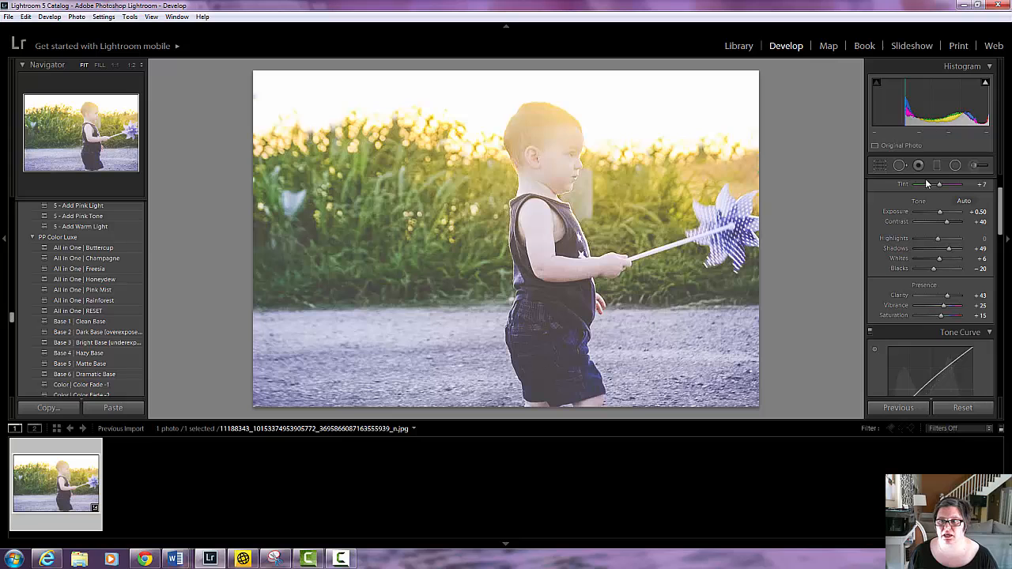
Step: Paint the gravel road with the Adjustment Brush using the Color Luxe Grit Brush effect, and close the brush
click(973, 166)
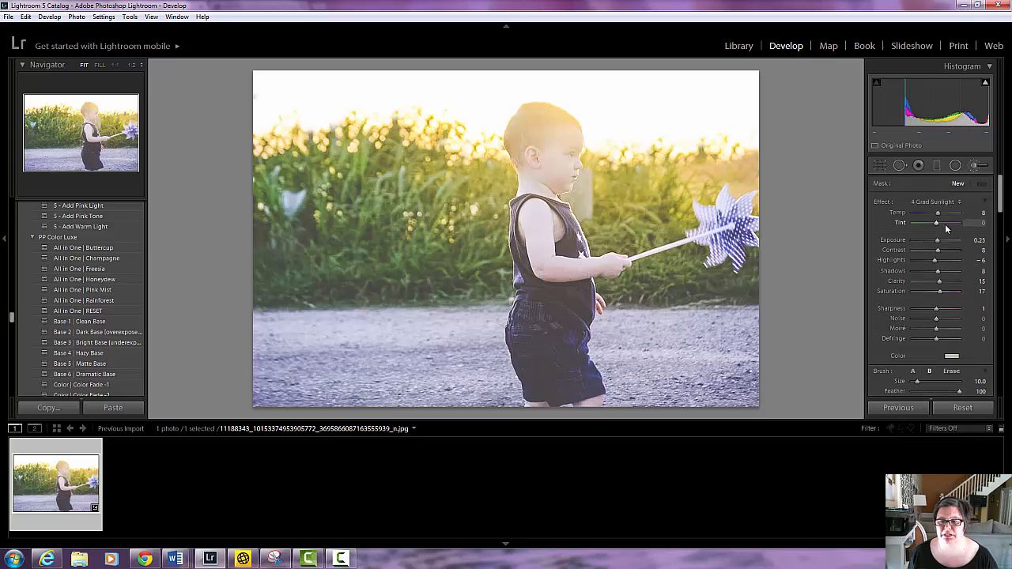
click(959, 203)
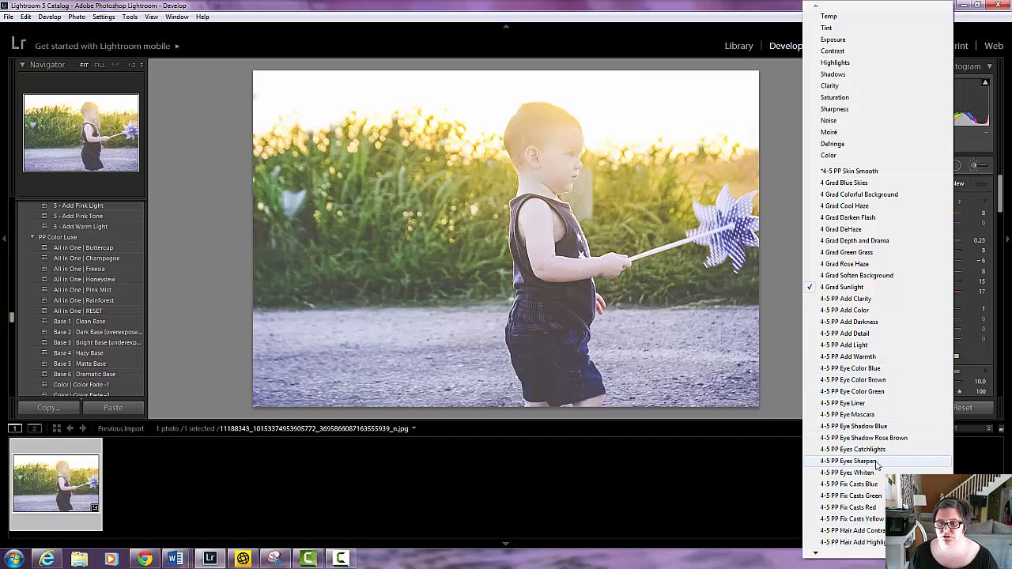
mouse_move(815, 556)
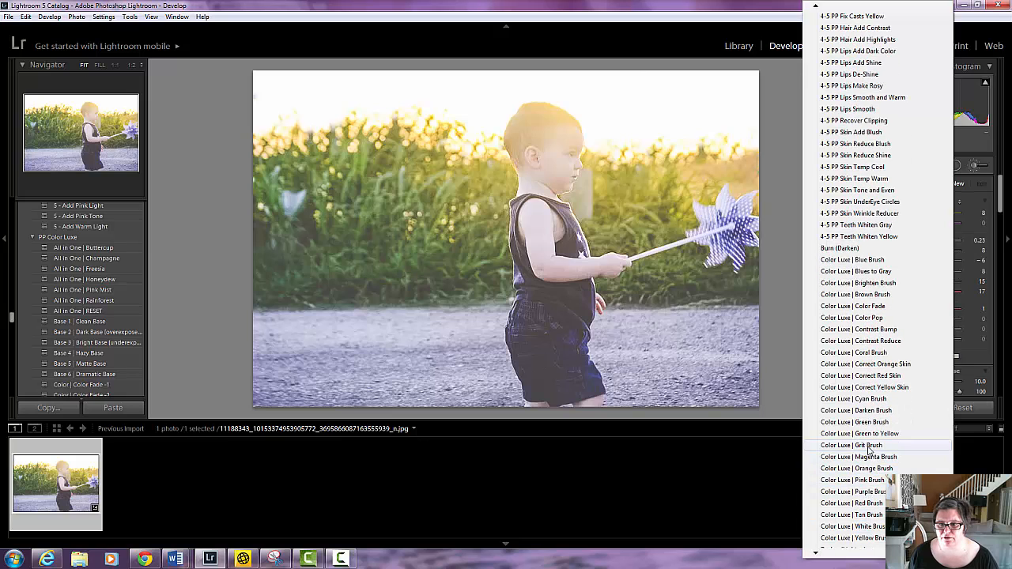
click(870, 445)
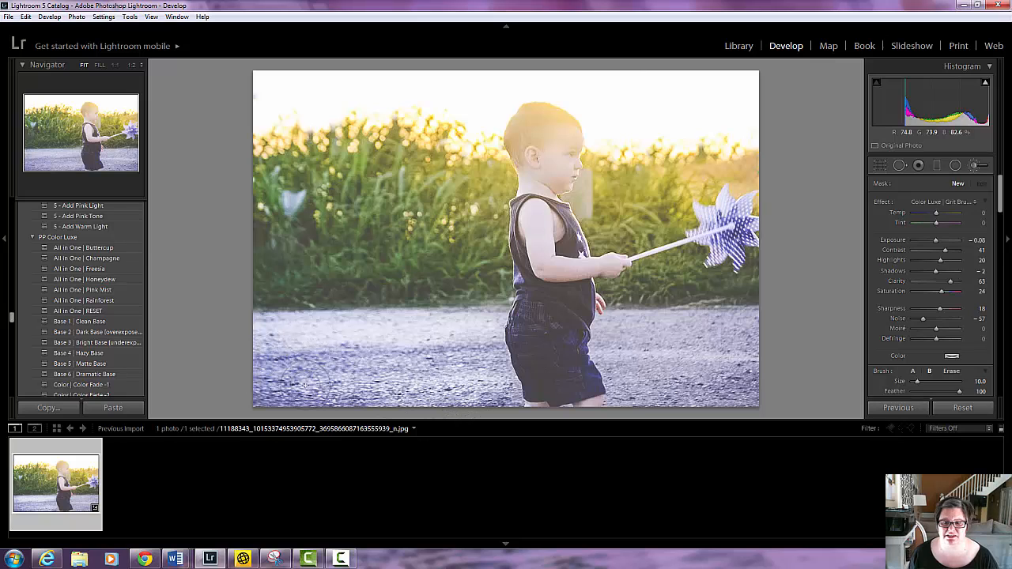
drag(265, 336, 643, 350)
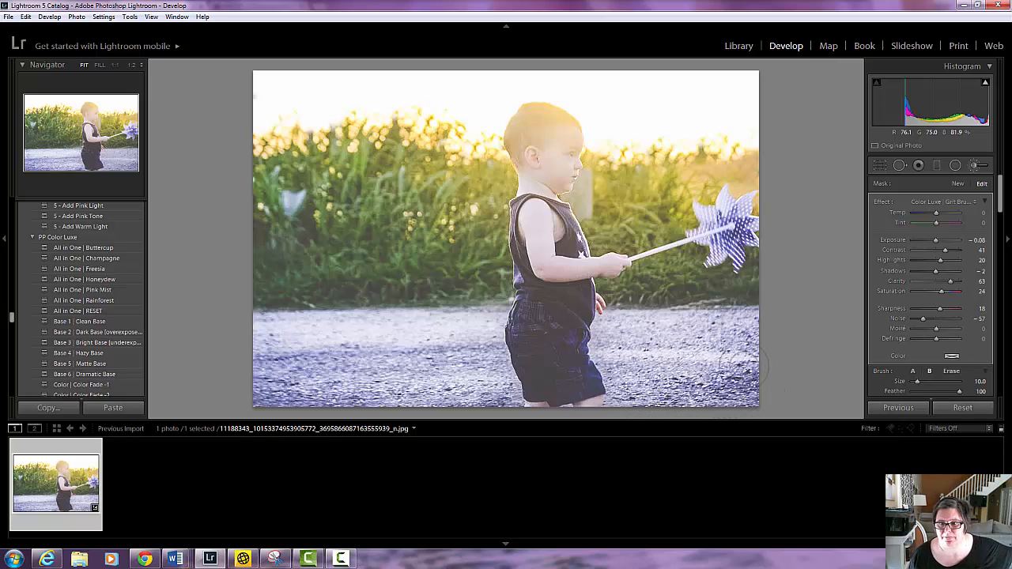
drag(738, 394, 741, 393)
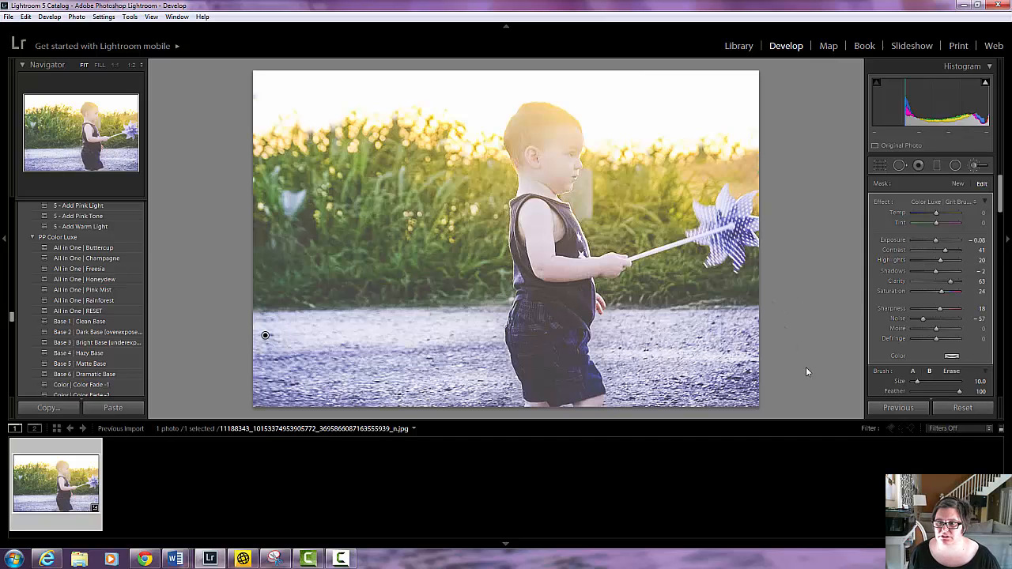
scroll(939, 342, down, 2)
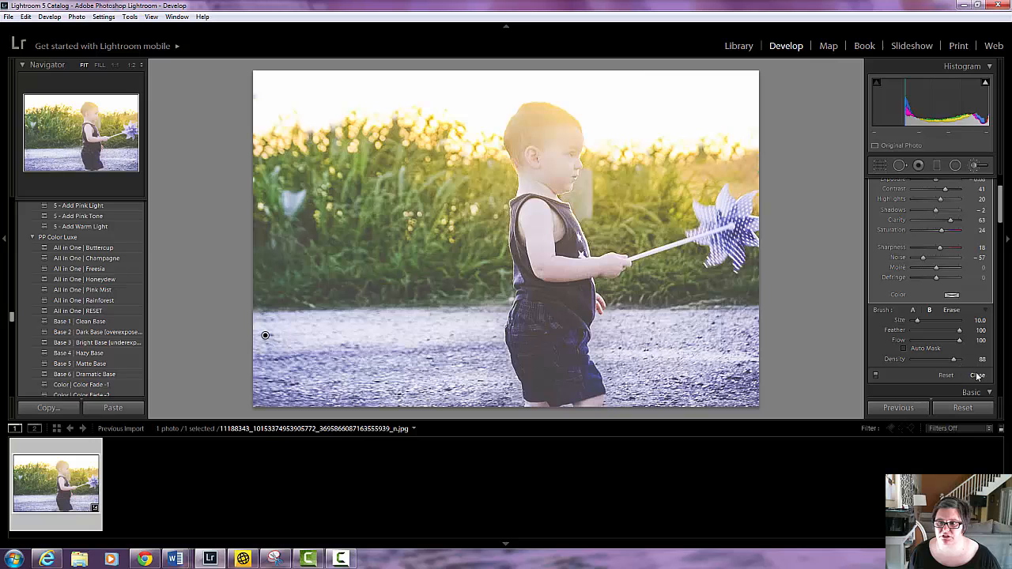
click(977, 376)
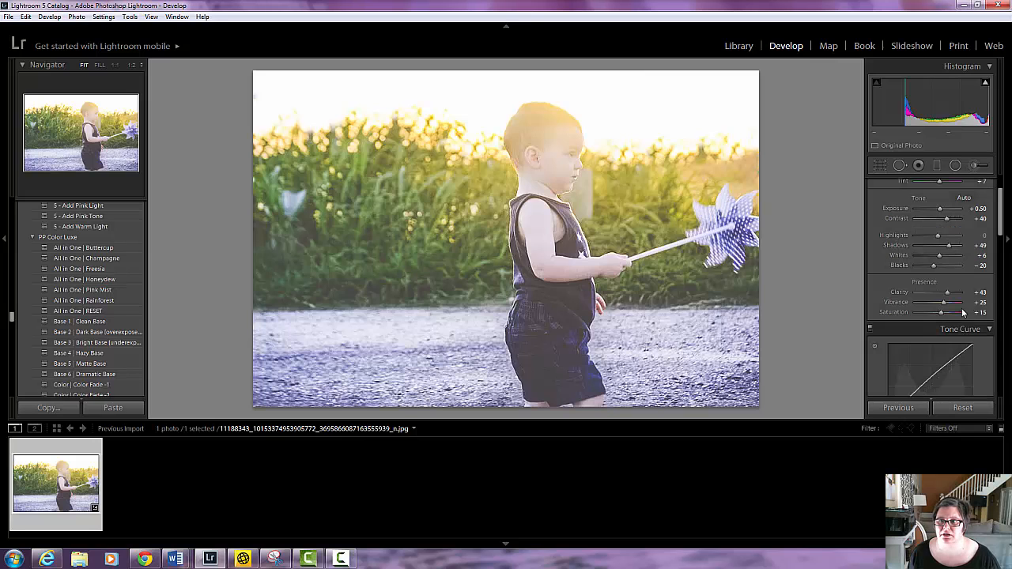
Step: Set the photo's sharpening amount to 48 in the Detail settings
scroll(964, 328, down, 2)
scroll(963, 331, down, 8)
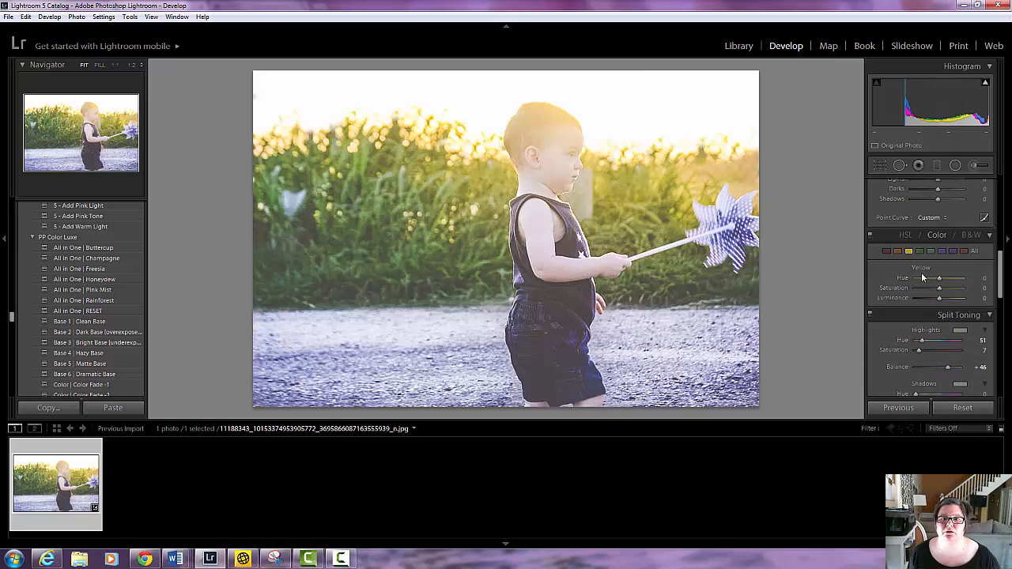
scroll(956, 337, down, 4)
scroll(956, 337, down, 4)
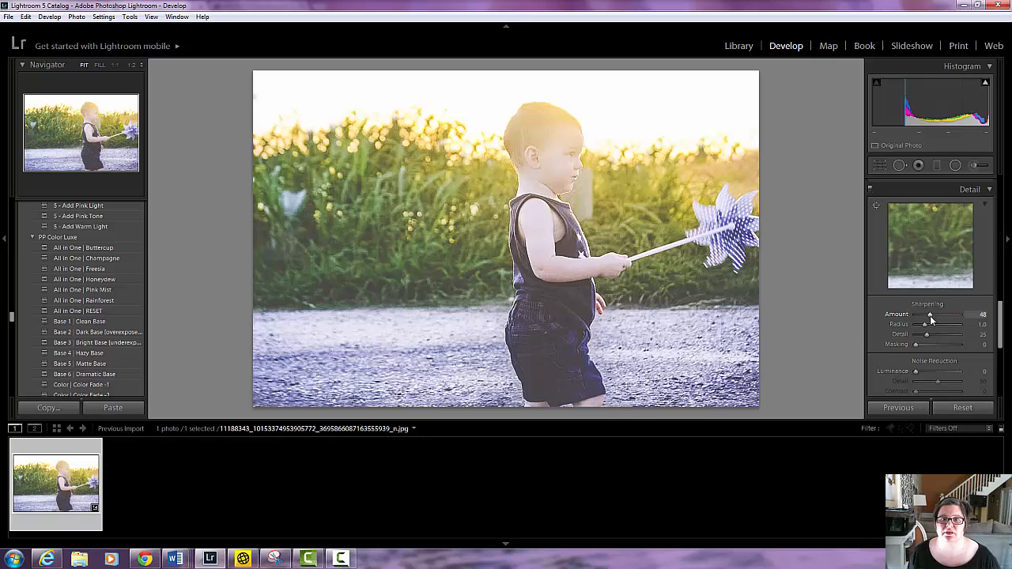
scroll(961, 253, up, 8)
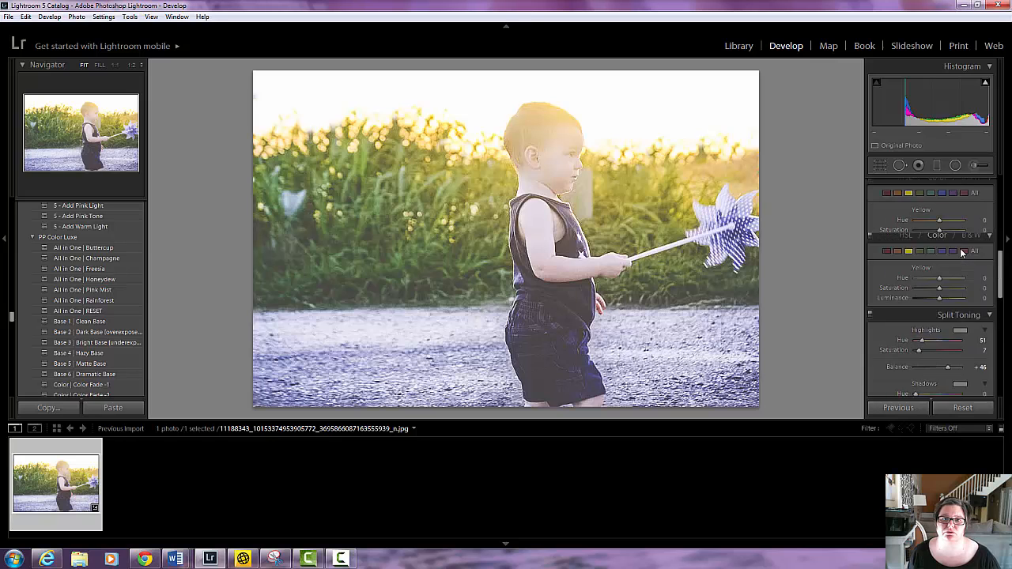
scroll(962, 253, up, 5)
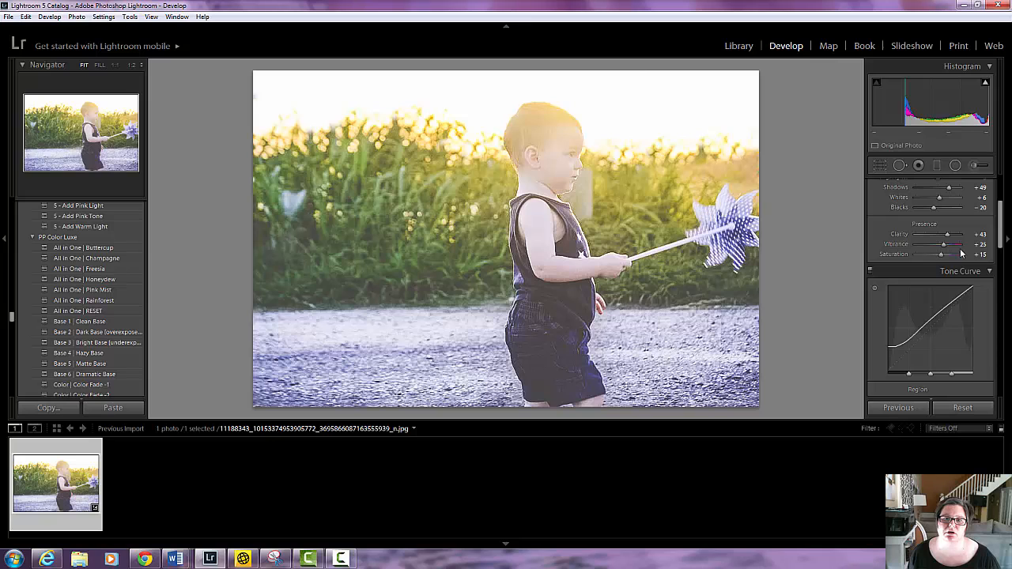
scroll(89, 315, up, 5)
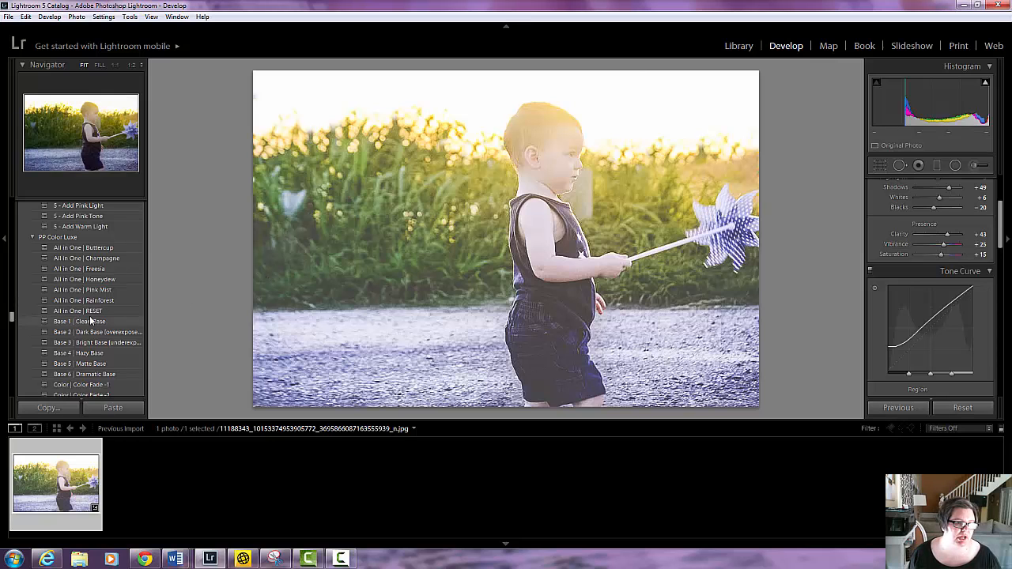
scroll(89, 316, up, 6)
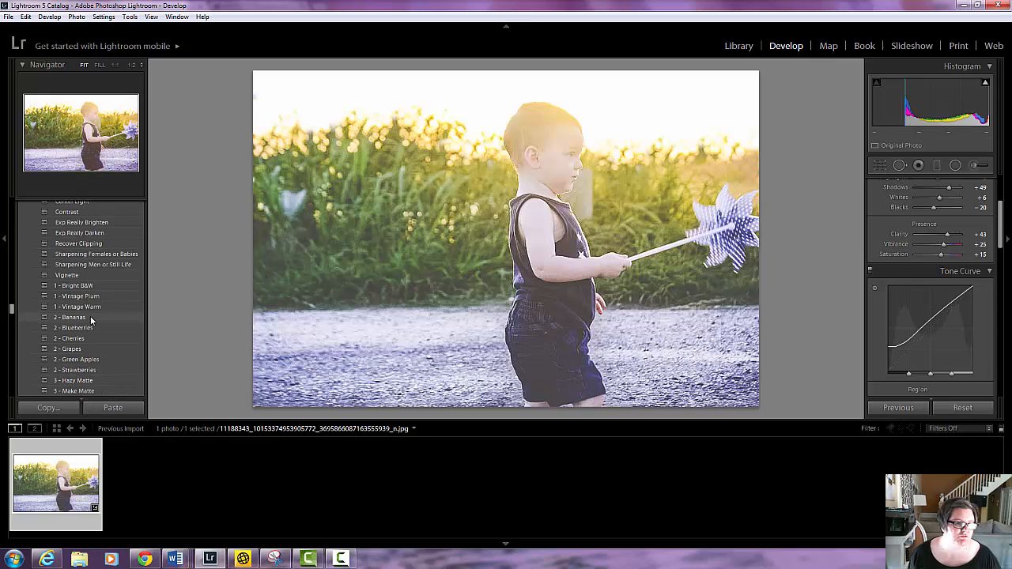
Step: Try the Color Casts Fix Yellows preset from PP Clean Edit Workflow on the photo, and undo it
scroll(91, 320, up, 6)
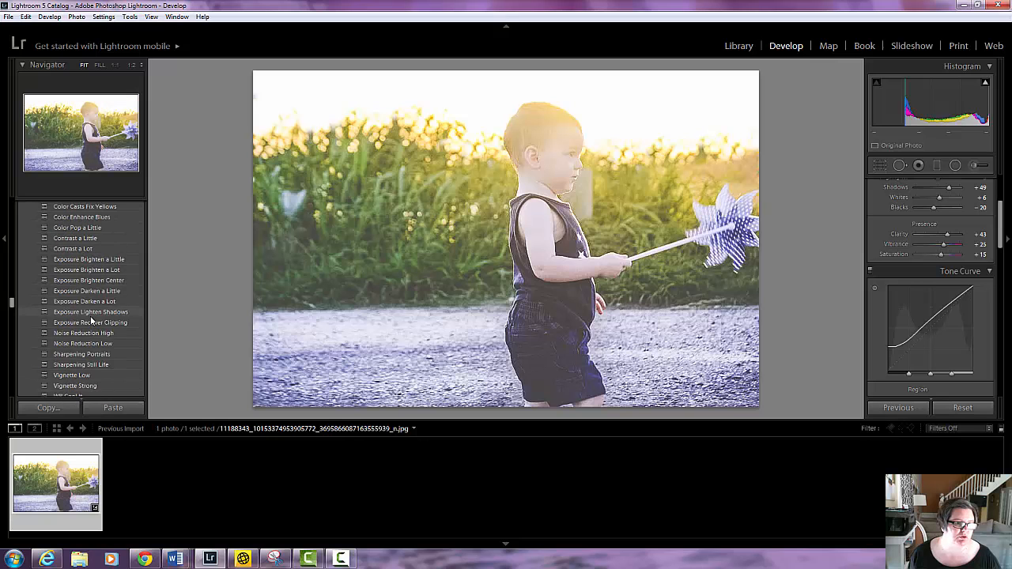
scroll(91, 320, up, 6)
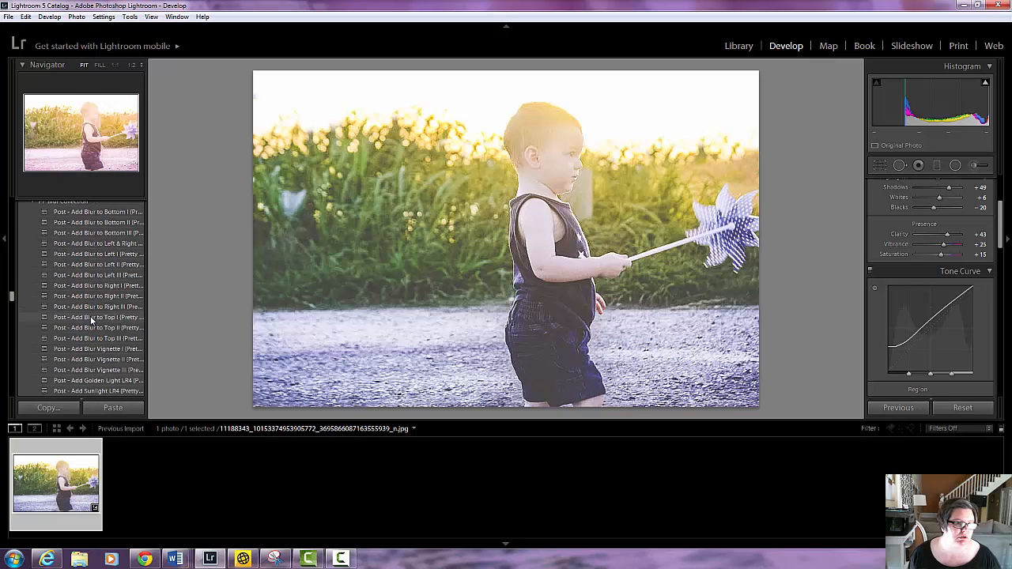
scroll(92, 319, up, 6)
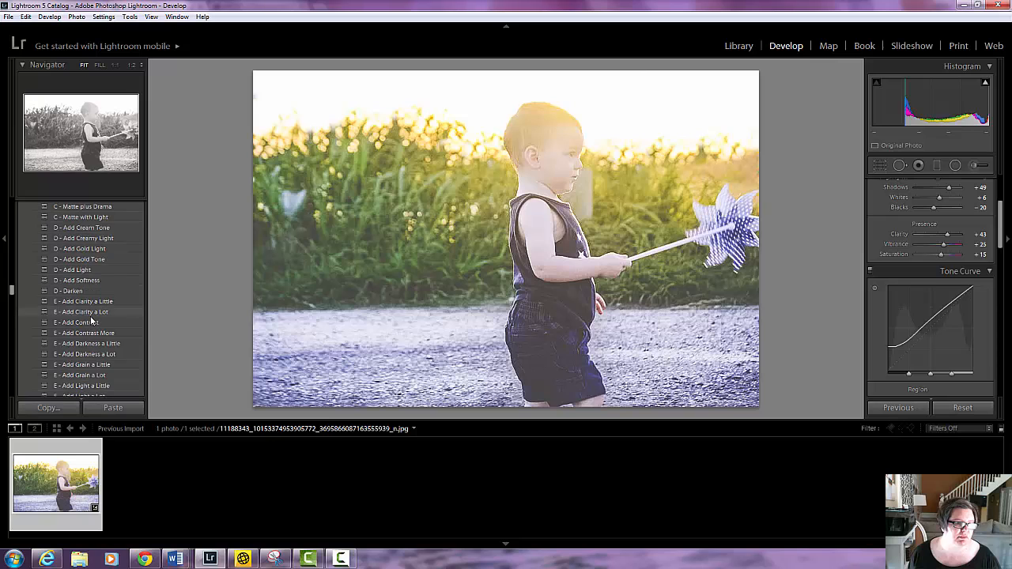
scroll(90, 316, up, 4)
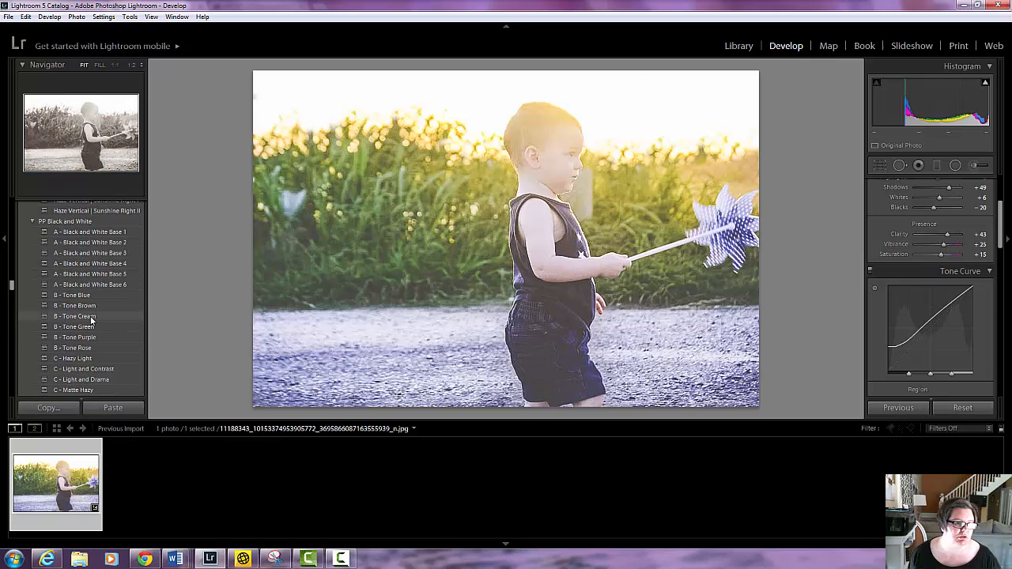
scroll(91, 320, down, 7)
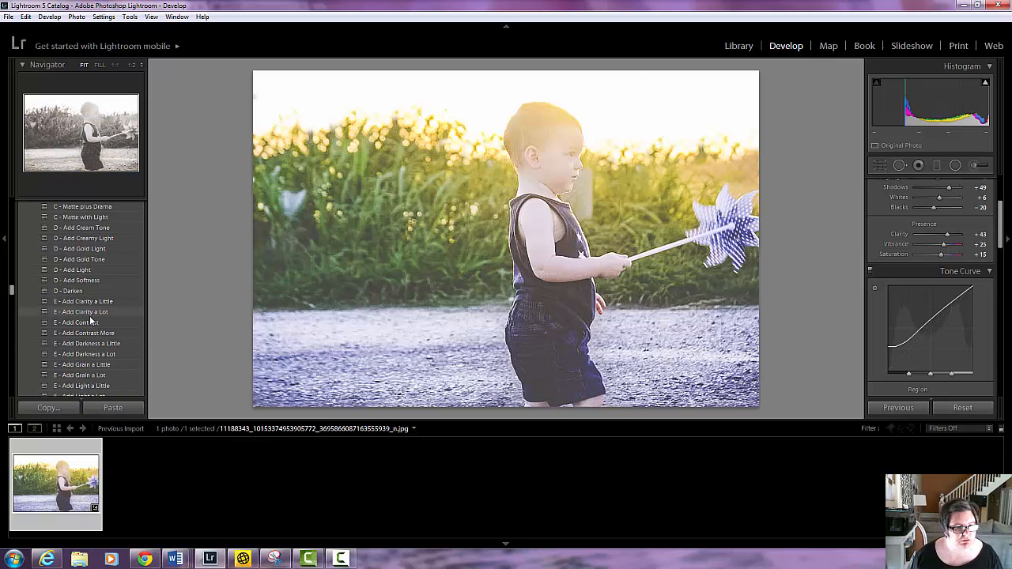
scroll(91, 320, down, 2)
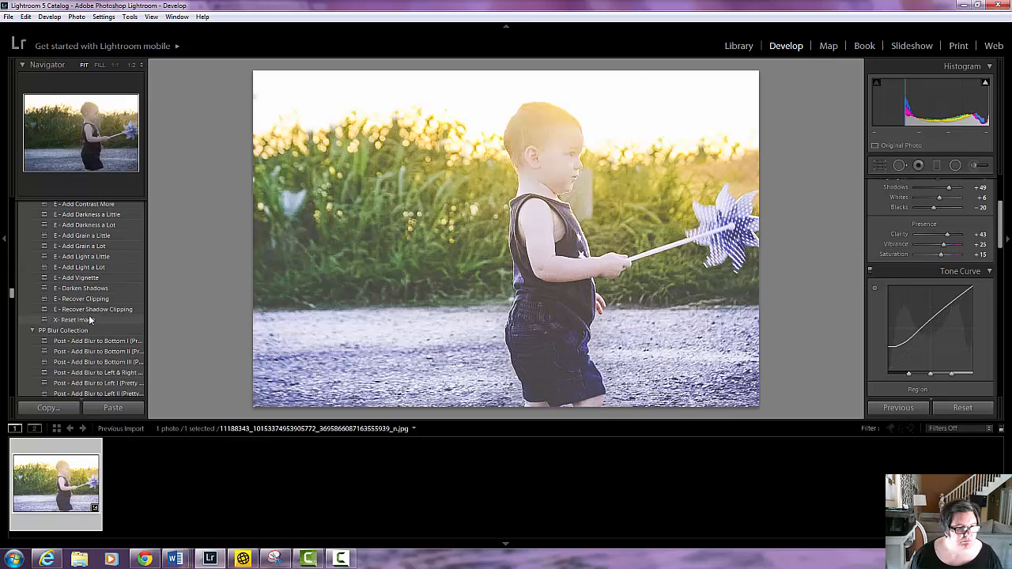
scroll(91, 320, down, 5)
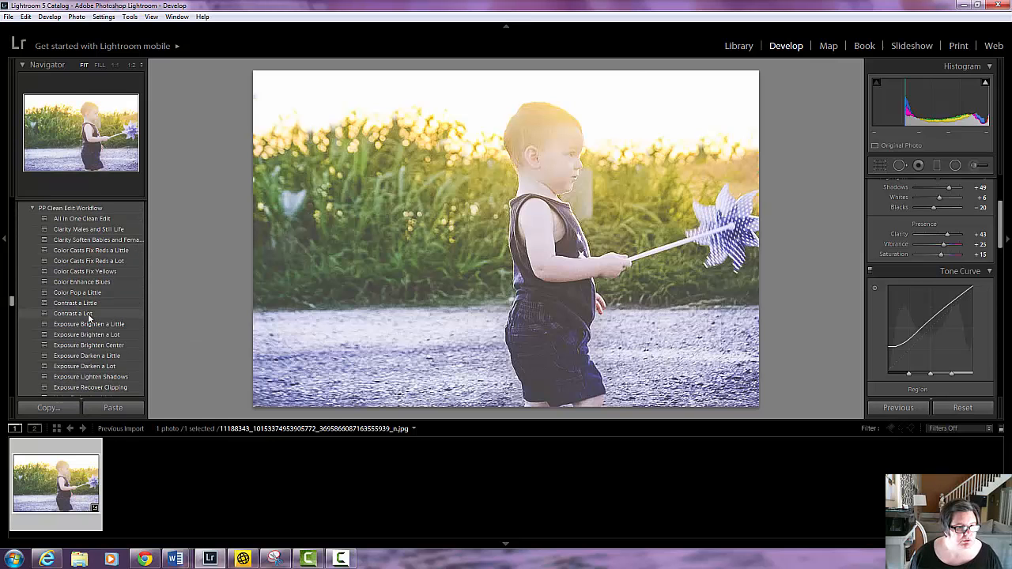
click(89, 272)
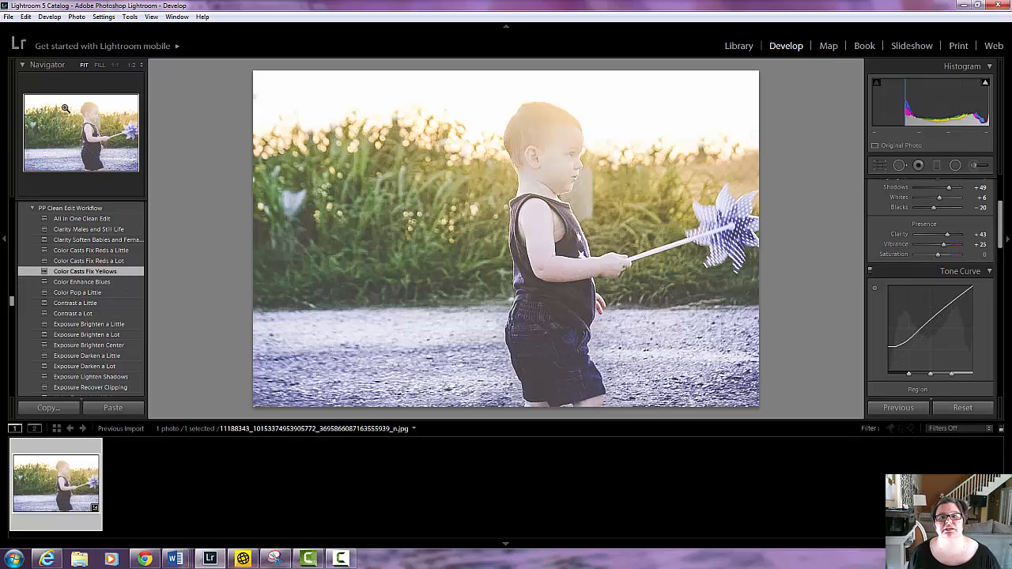
click(26, 16)
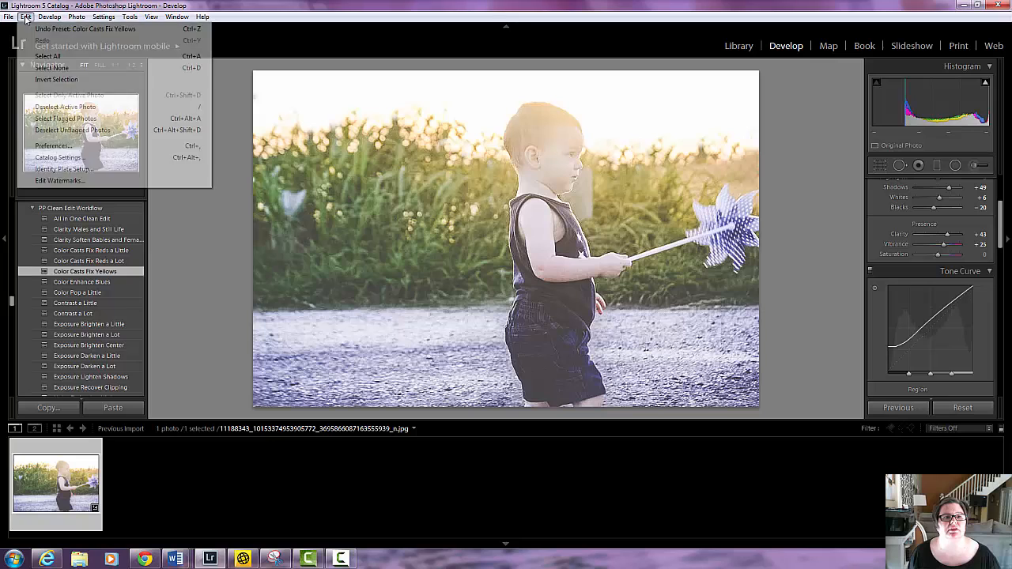
click(34, 30)
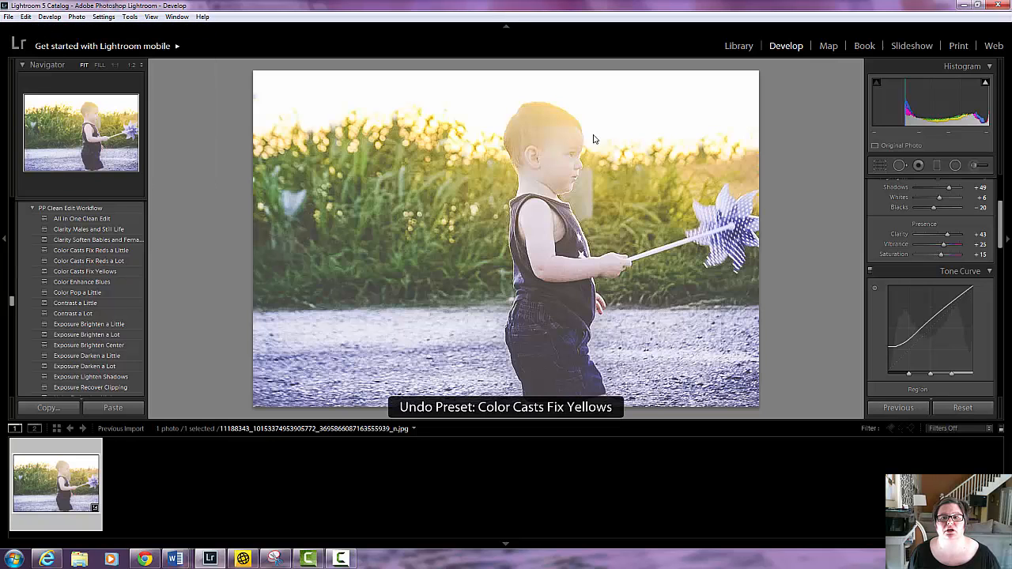
Step: Try painting the child's hair with the Color Luxe Correct Yellow Skin brush, undo the stroke, and close the Adjustment Brush
click(975, 164)
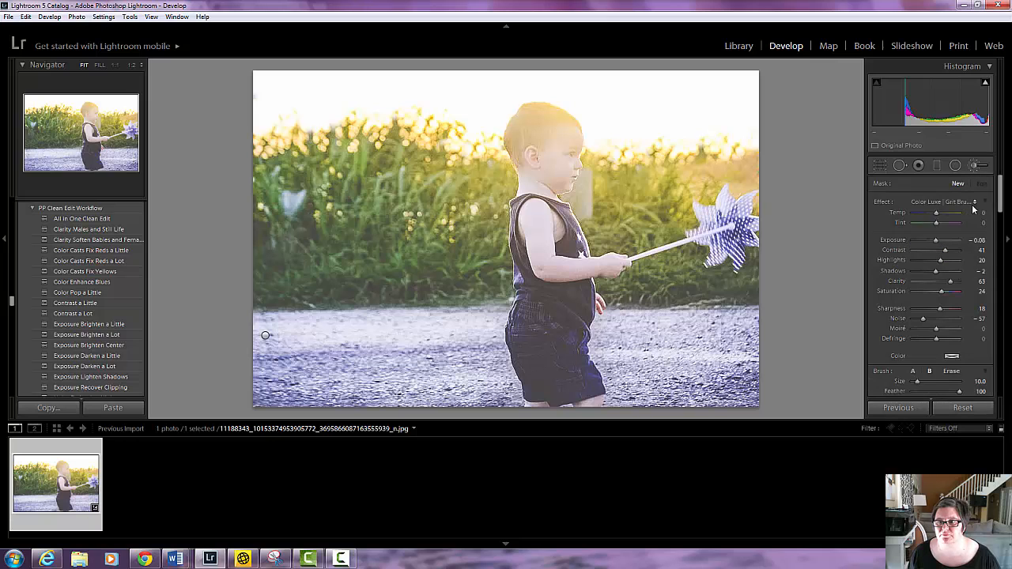
click(974, 203)
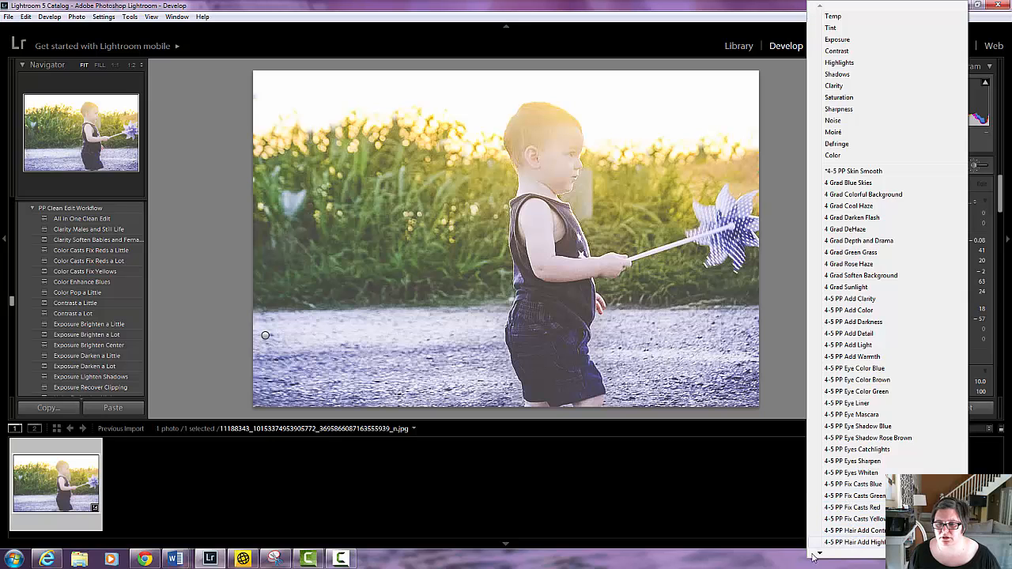
mouse_move(819, 555)
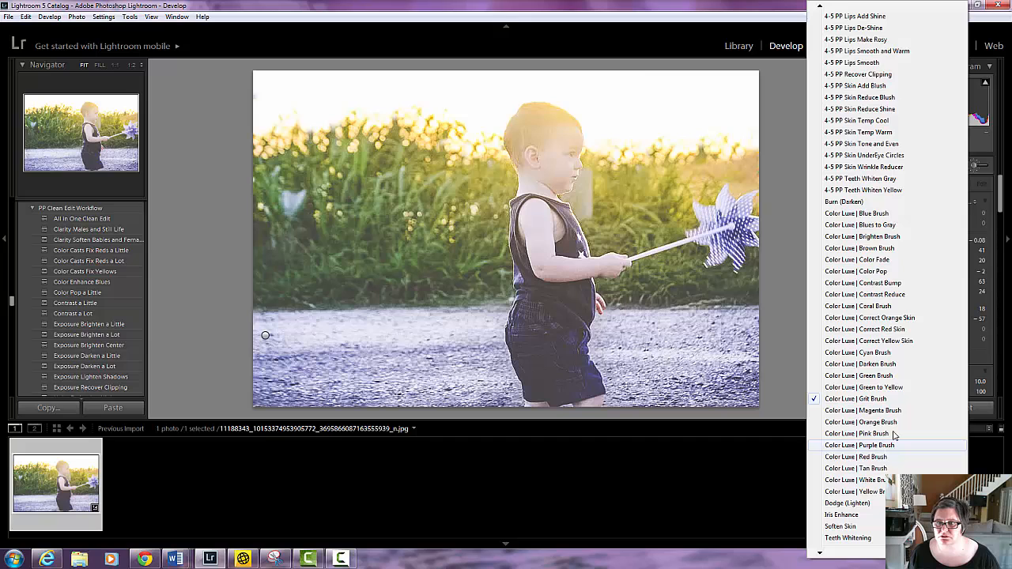
click(896, 342)
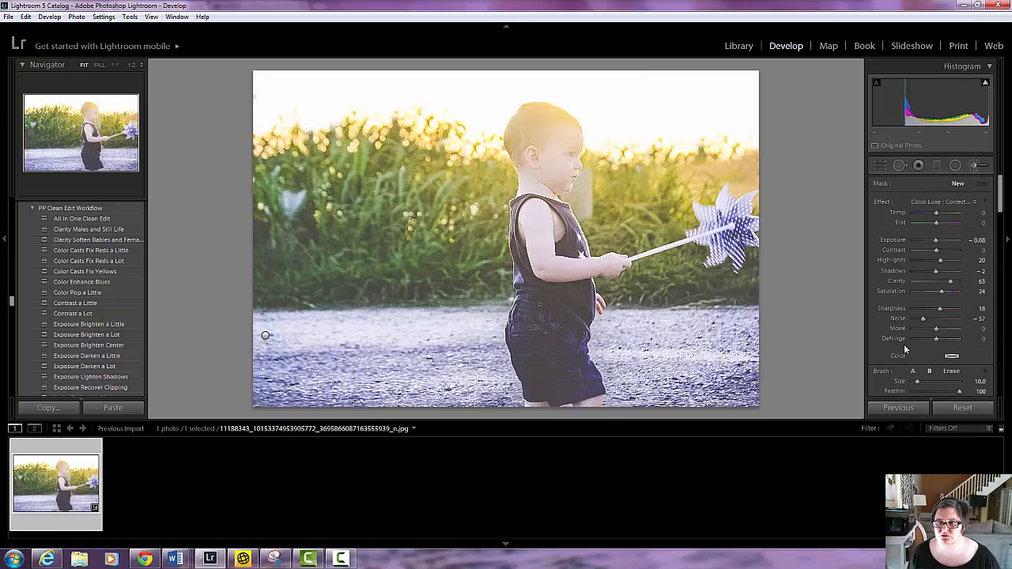
scroll(538, 131, down, 2)
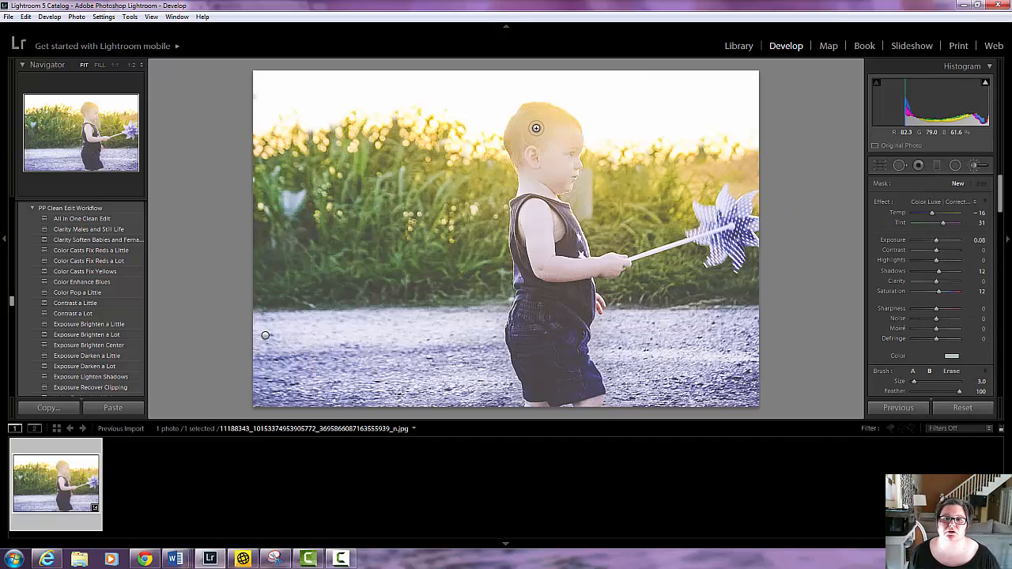
mouse_move(515, 145)
mouse_down()
mouse_move(514, 128)
mouse_move(531, 109)
mouse_move(566, 119)
mouse_move(537, 123)
mouse_move(544, 114)
mouse_move(519, 139)
mouse_move(523, 124)
mouse_move(510, 149)
mouse_move(530, 112)
mouse_move(562, 116)
mouse_move(543, 109)
mouse_up()
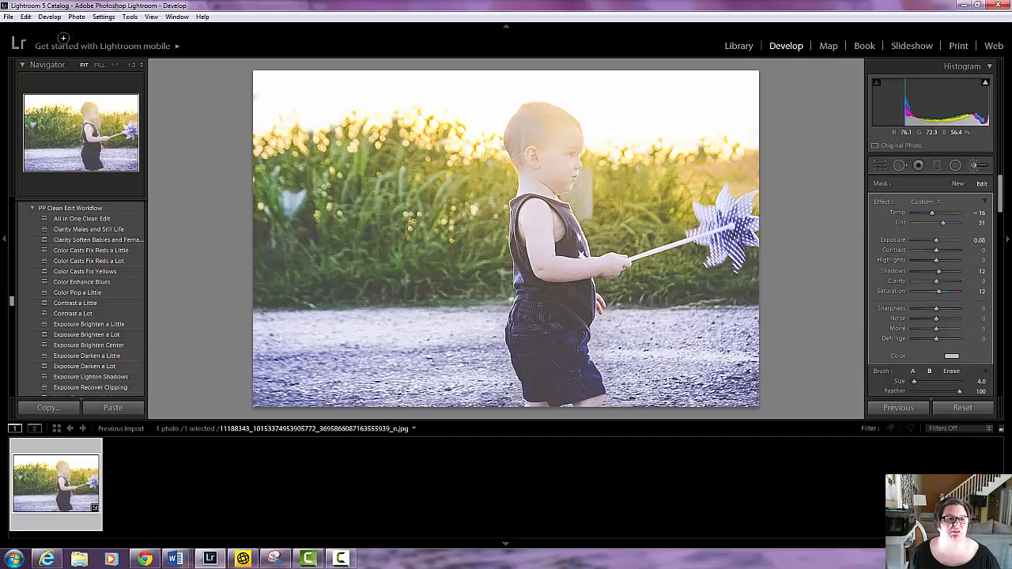
click(26, 17)
click(31, 29)
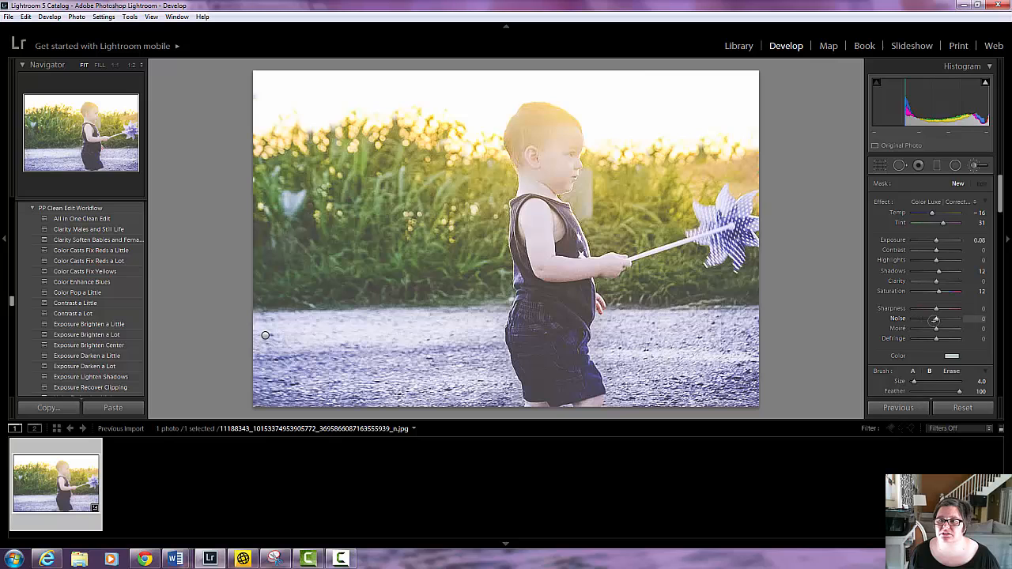
scroll(935, 319, down, 5)
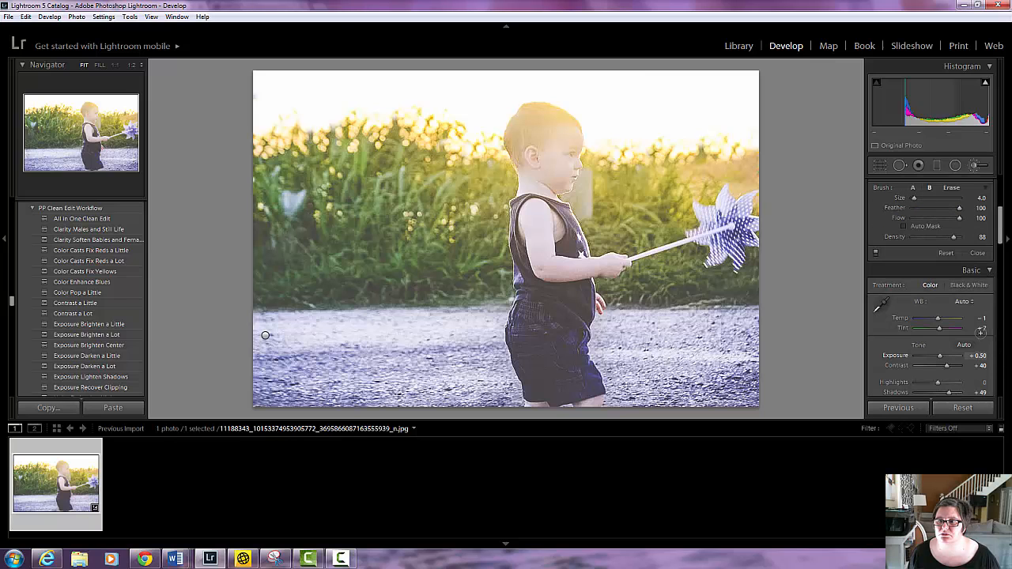
click(979, 252)
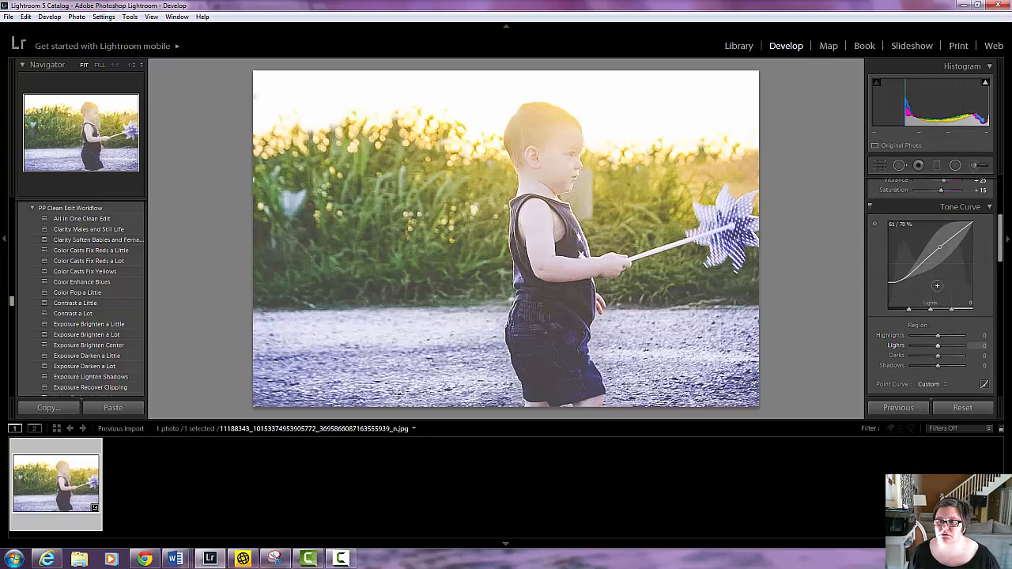
Step: Set the yellow color's saturation to -16 and luminance to -2, and the white balance temperature to 0
scroll(942, 313, down, 5)
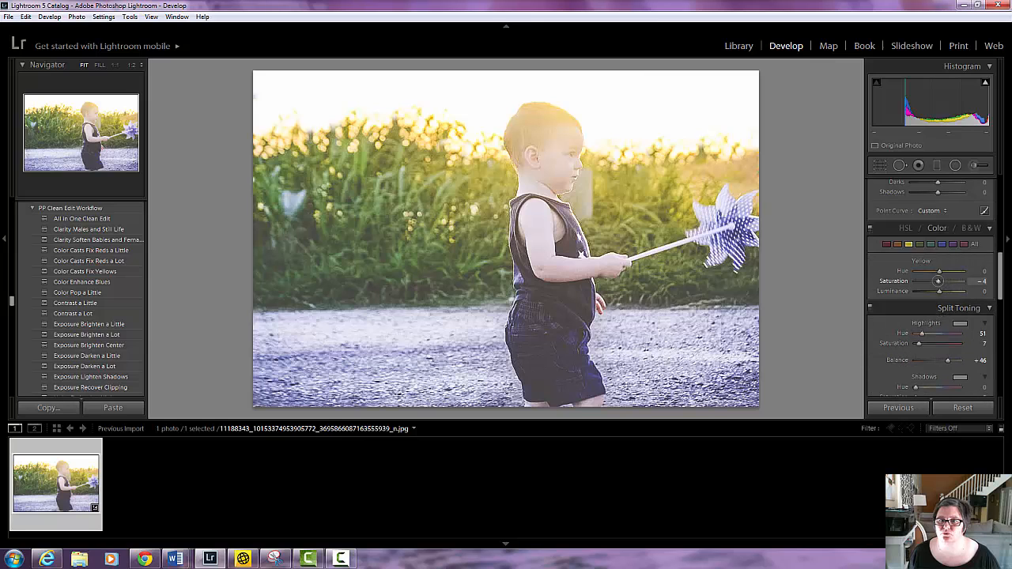
drag(938, 280, 933, 281)
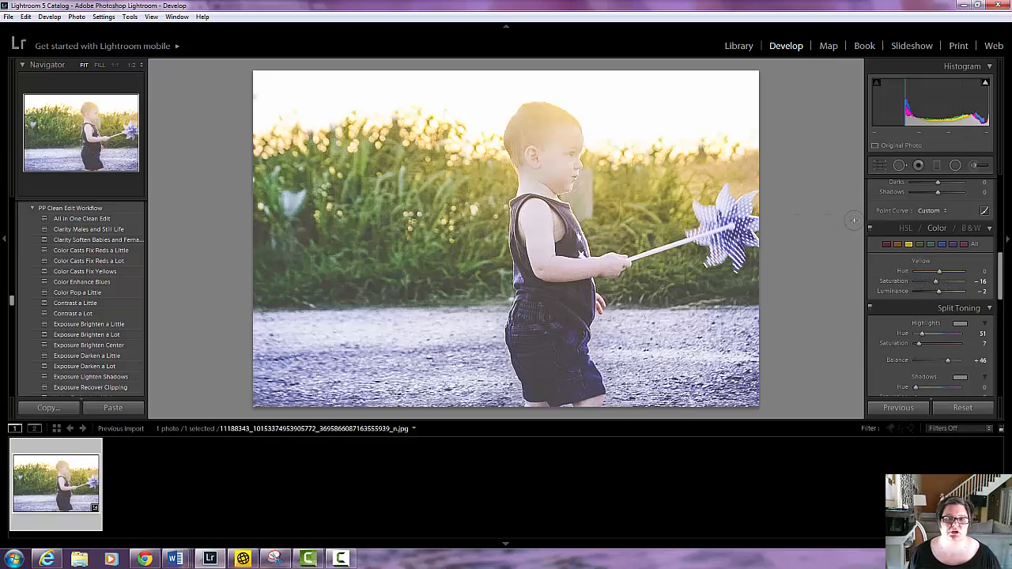
scroll(901, 232, up, 10)
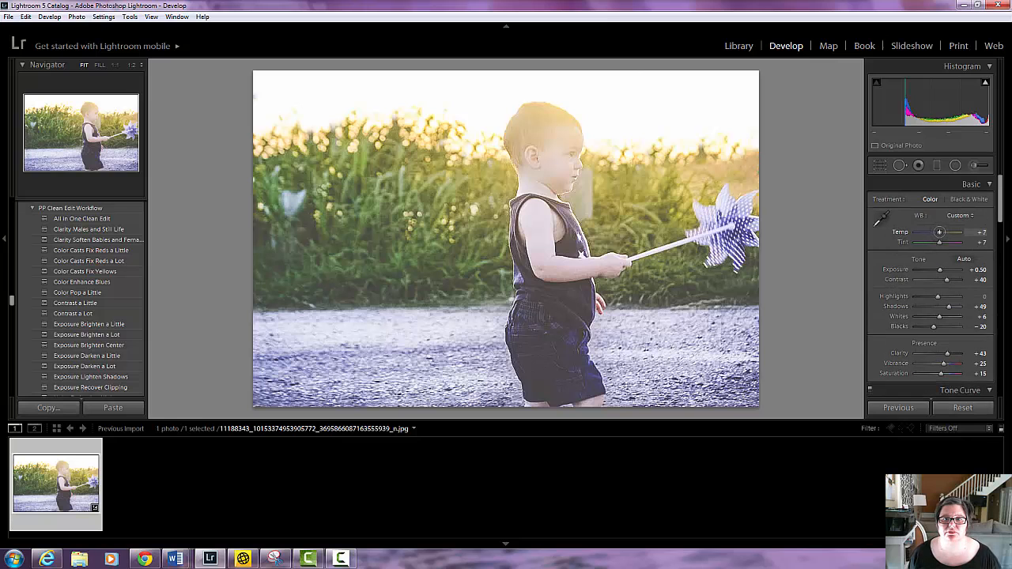
drag(939, 231, 938, 232)
drag(935, 232, 938, 232)
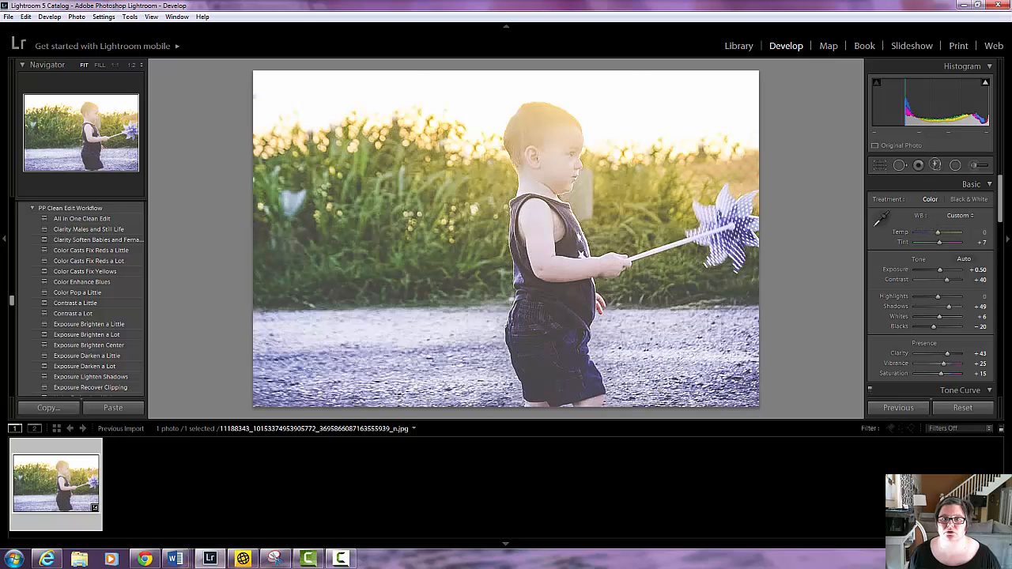
Step: Add 4 Grad Sunlight graduated filters inward from the photo's left and right edges, and close the Graduated Filter
click(937, 166)
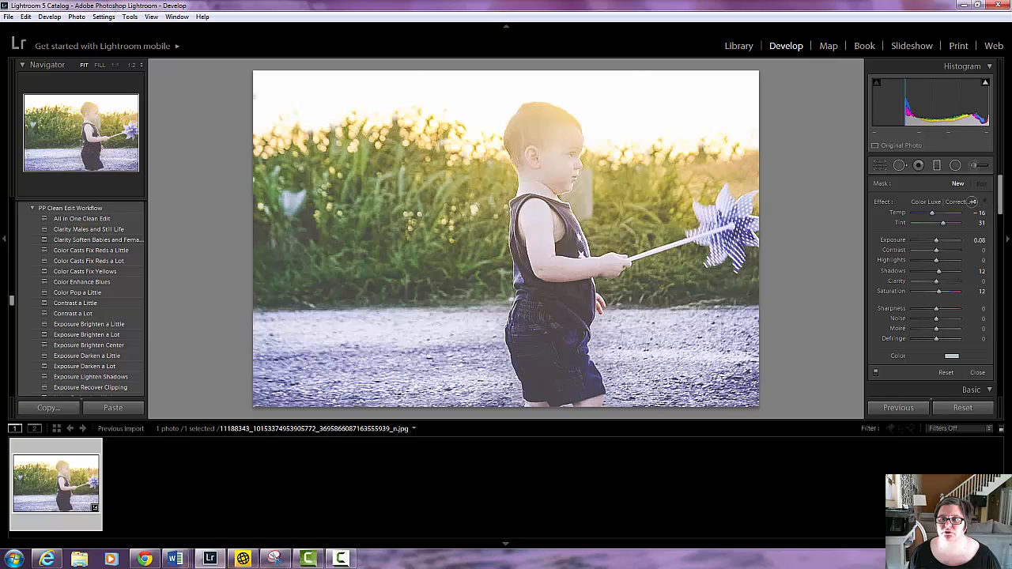
click(973, 201)
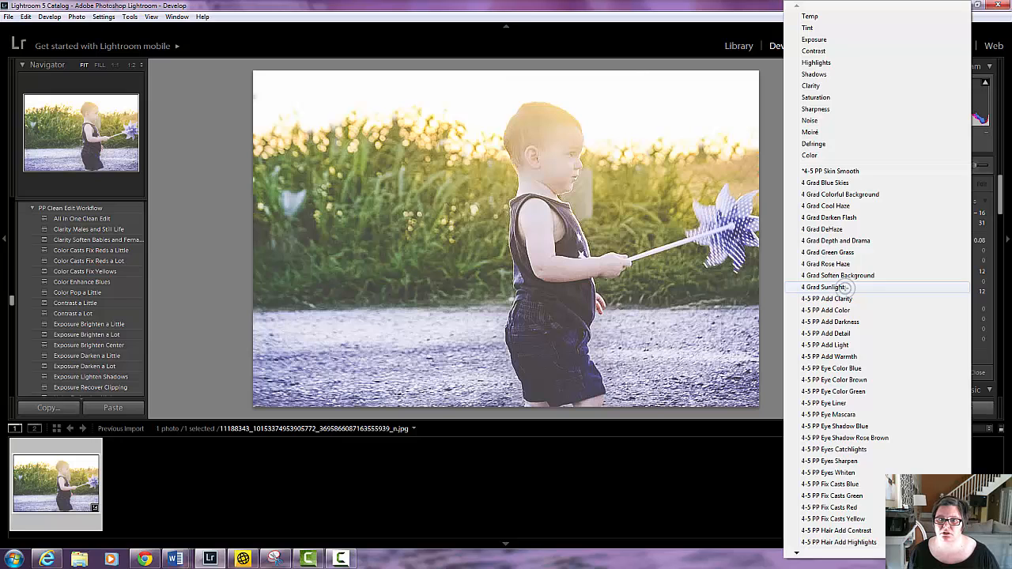
click(843, 288)
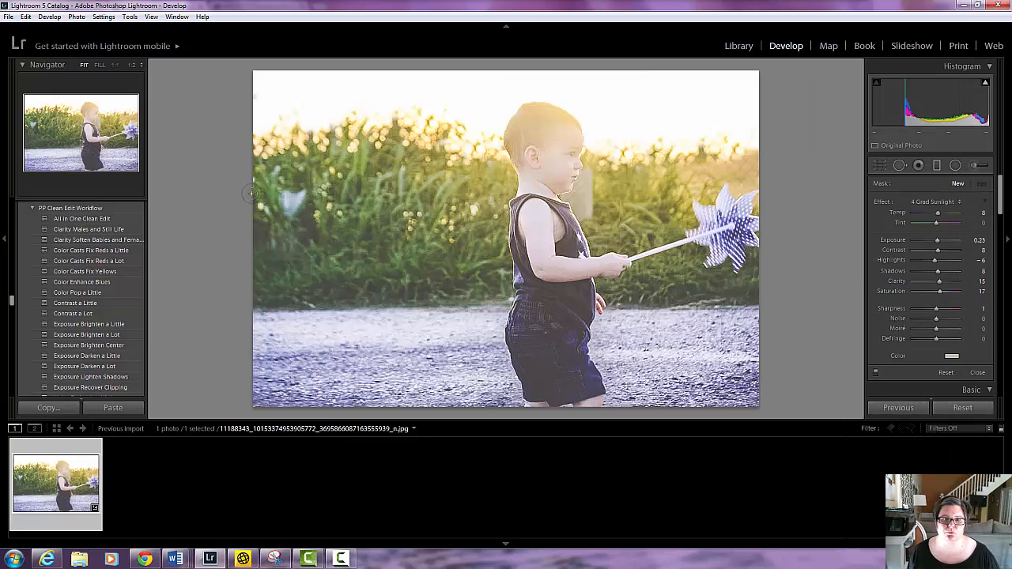
drag(252, 198, 496, 203)
drag(374, 198, 383, 198)
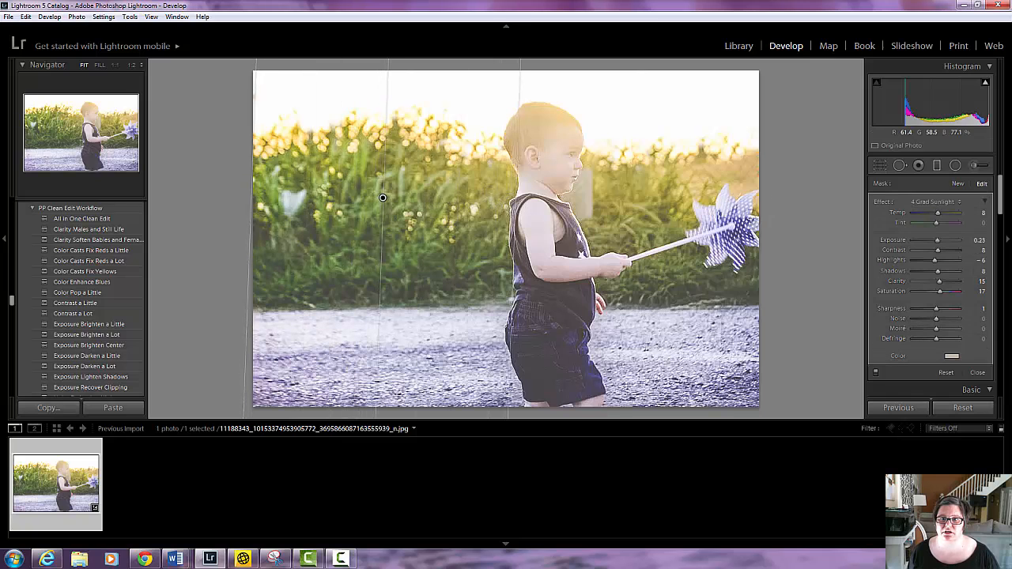
drag(756, 184, 567, 196)
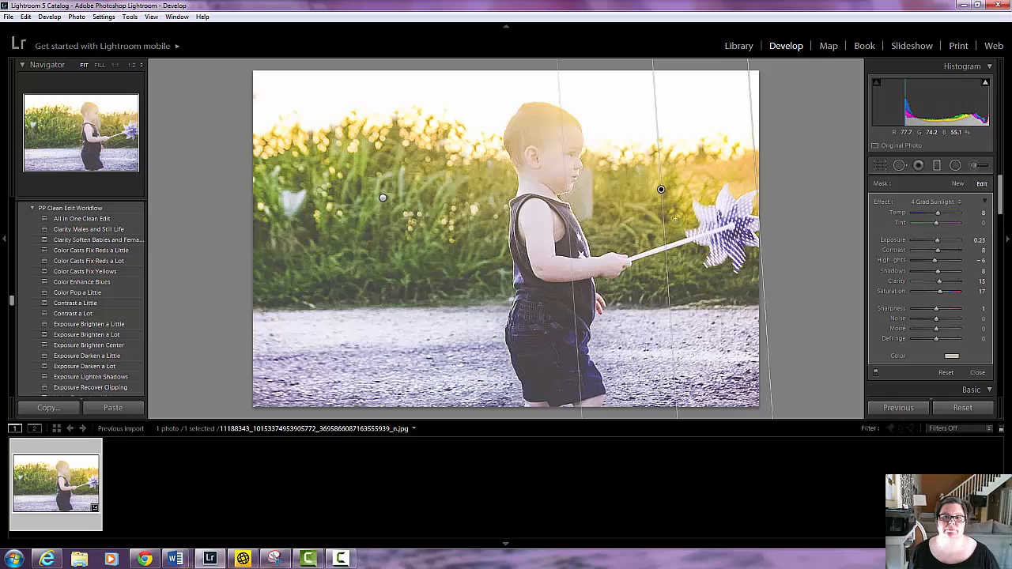
scroll(972, 333, down, 3)
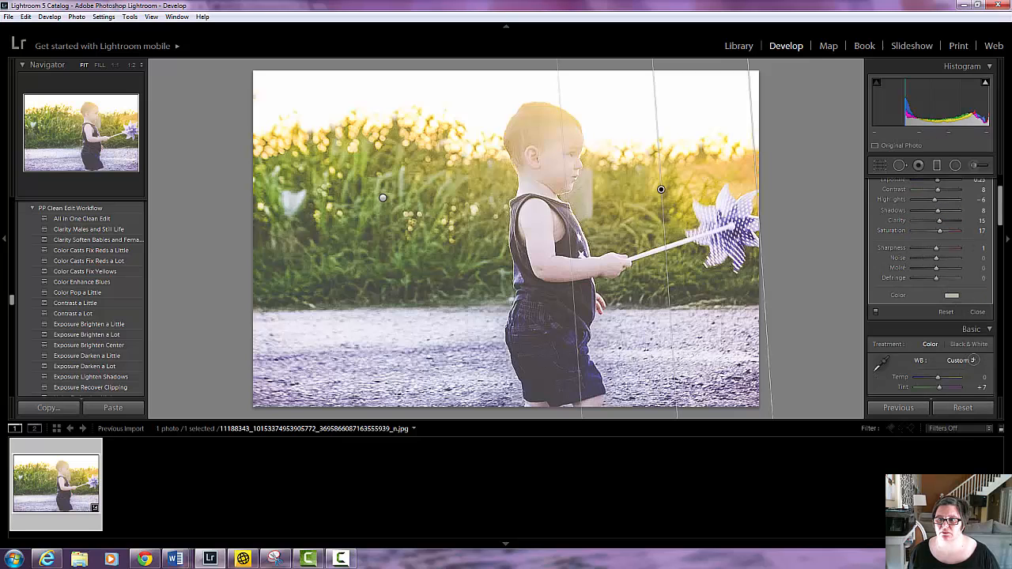
click(977, 312)
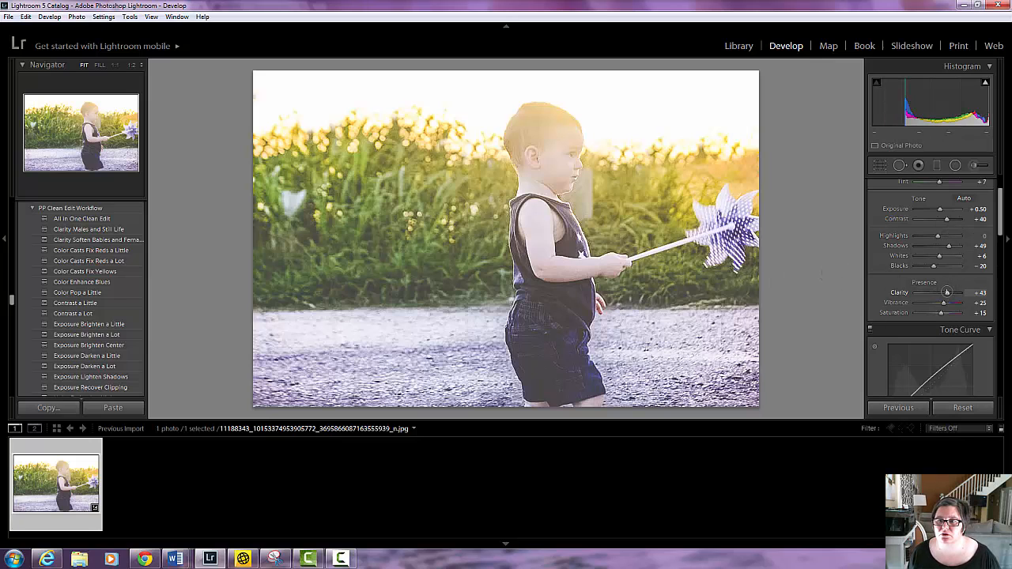
Step: Set the photo's clarity to +38 and its contrast to +60
drag(946, 293, 942, 293)
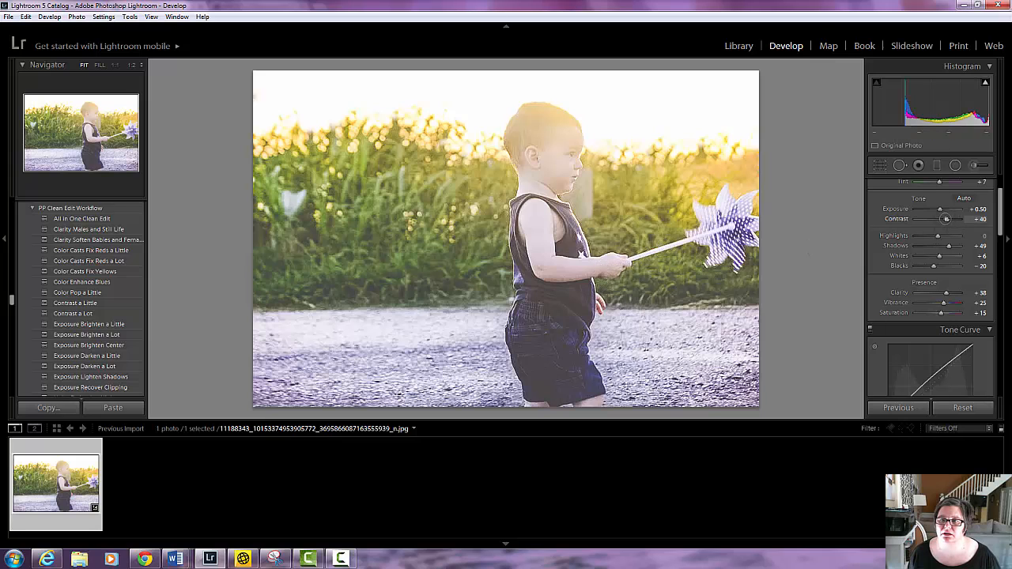
drag(946, 219, 949, 220)
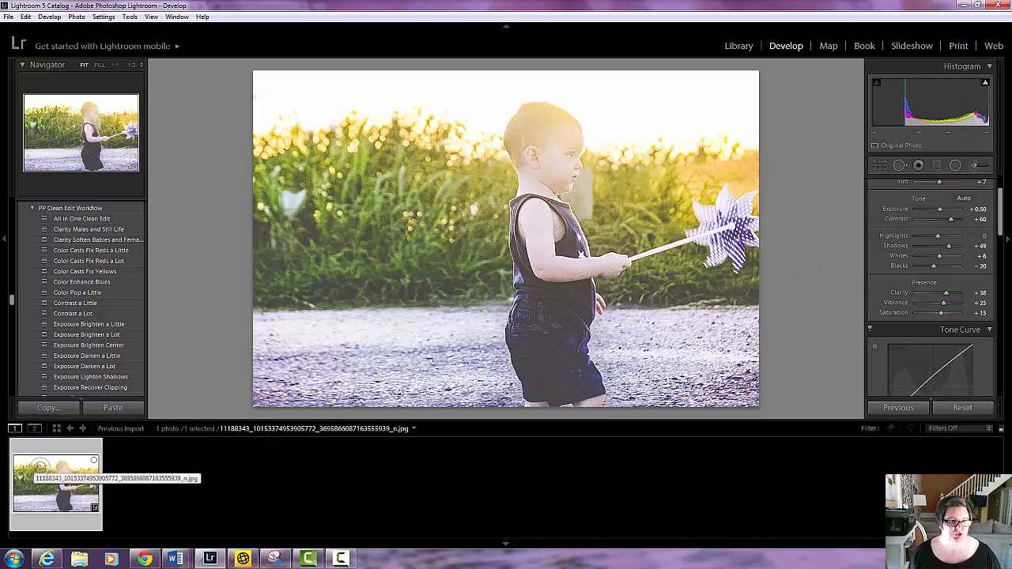
Step: Create a virtual copy of the edited photo, and reset the original photo to its unedited state
right_click(41, 467)
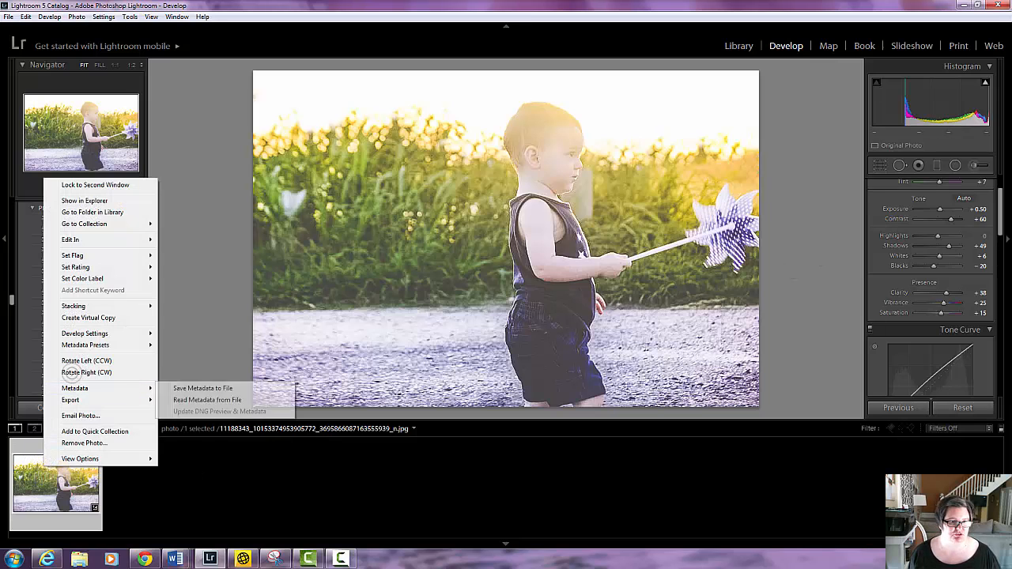
click(82, 318)
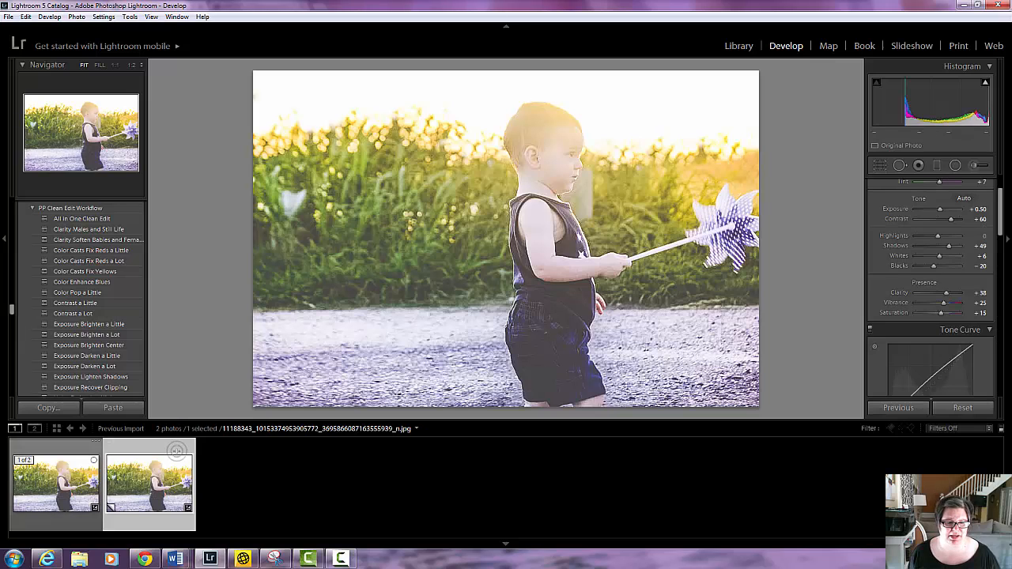
key(Left)
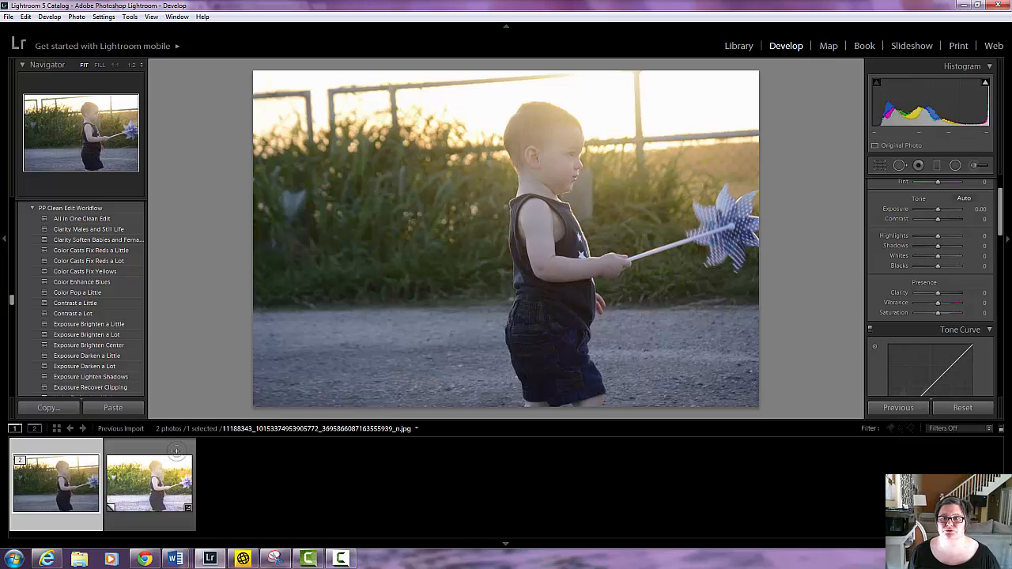
Step: Show the unedited original in the Library and open the Compare view to check it against the edited copy
key(e)
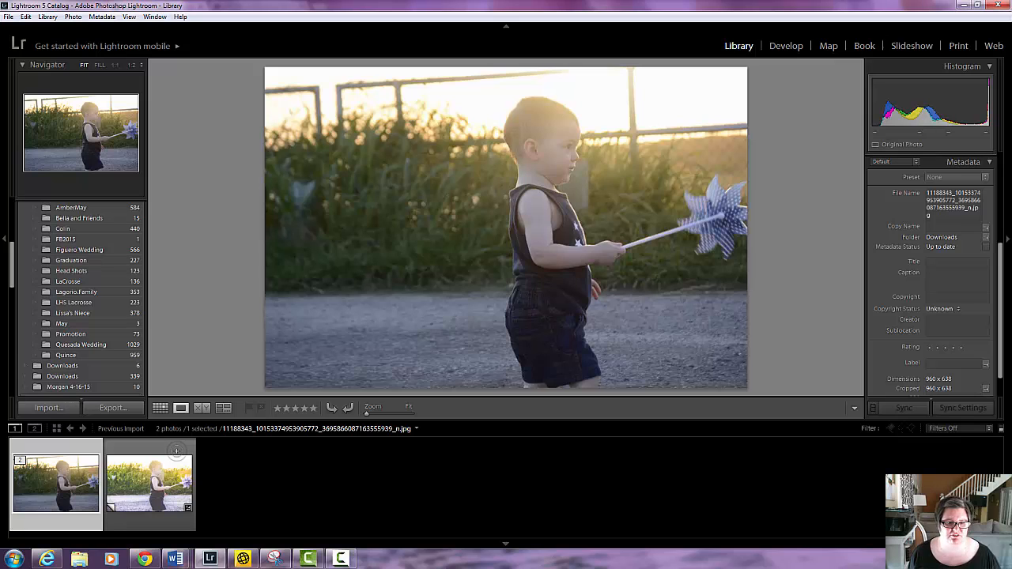
key(c)
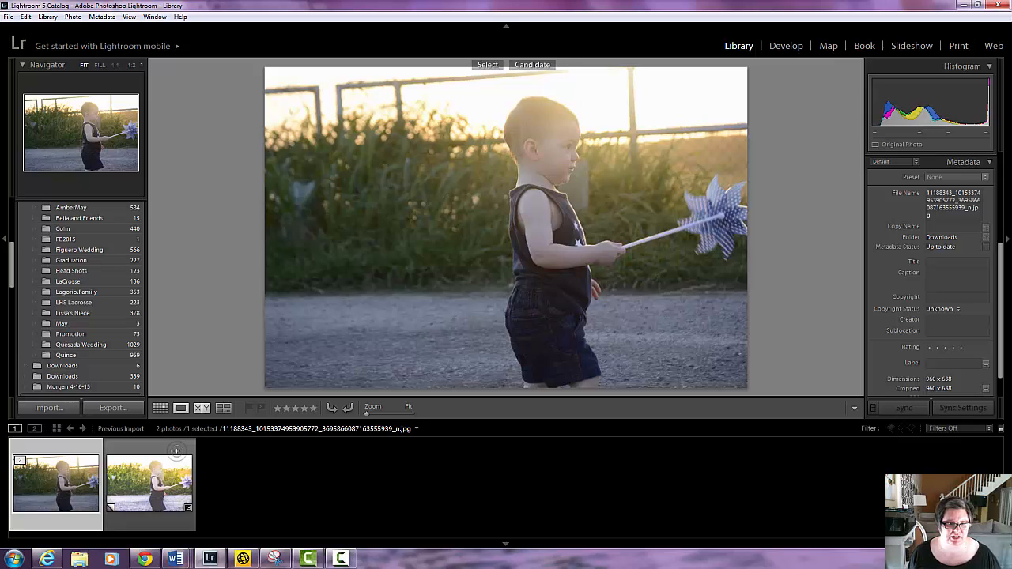